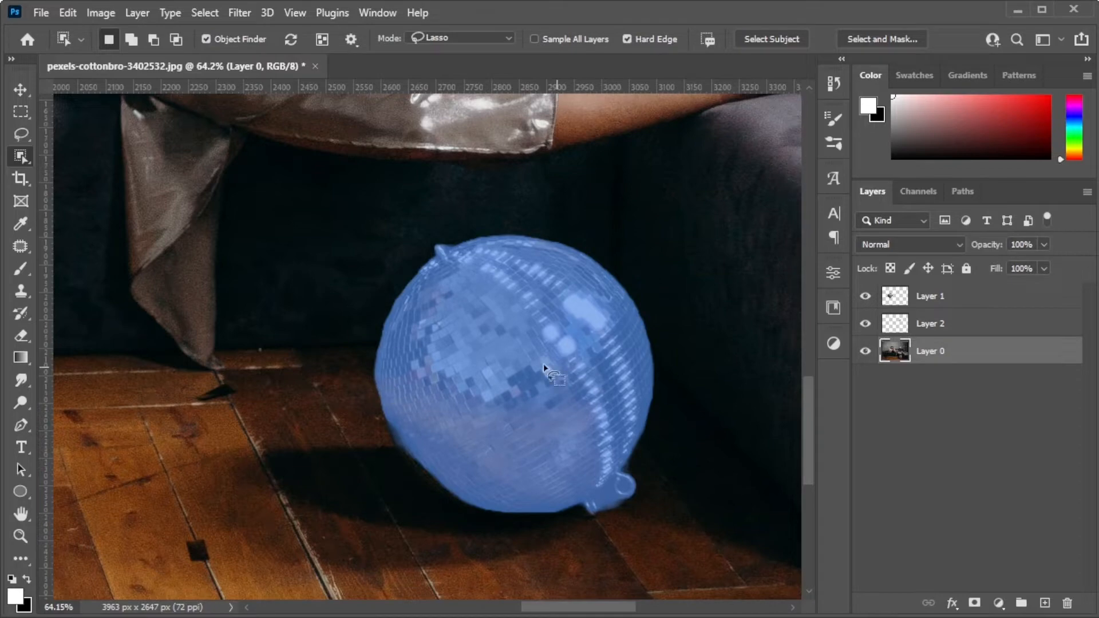
Refine the floor disco ball's selection with the Quick Selection tool so it includes the small hooks at the ball's lower edge.
{"action": "key", "text": "shift+w"}
{"action": "scroll", "coordinate": [629, 507], "scroll_direction": "up", "scroll_amount": 6}
{"action": "left_click", "coordinate": [494, 511], "text": "alt"}
{"action": "mouse_move", "coordinate": [614, 455]}
{"action": "left_mouse_down"}
{"action": "mouse_move", "coordinate": [579, 444]}
{"action": "mouse_move", "coordinate": [577, 402]}
{"action": "left_mouse_up"}
{"action": "left_click", "coordinate": [589, 421], "text": "alt"}
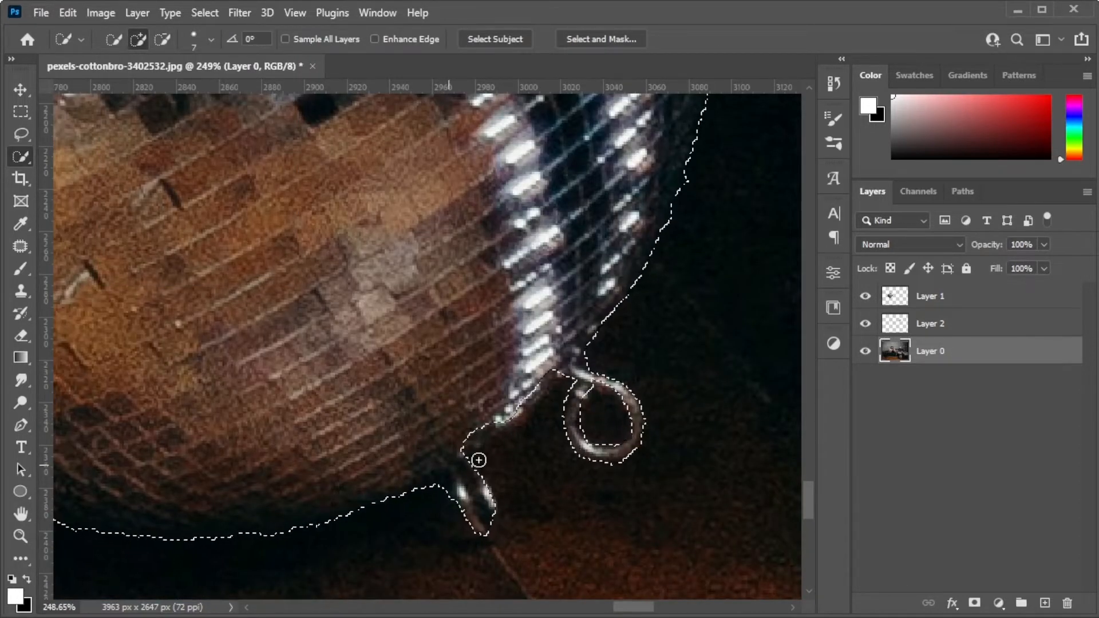
Copy the selected floor ball to its own layer and convert that layer to a smart object.
{"action": "key", "text": "ctrl+j"}
{"action": "key", "text": "ctrl+0"}
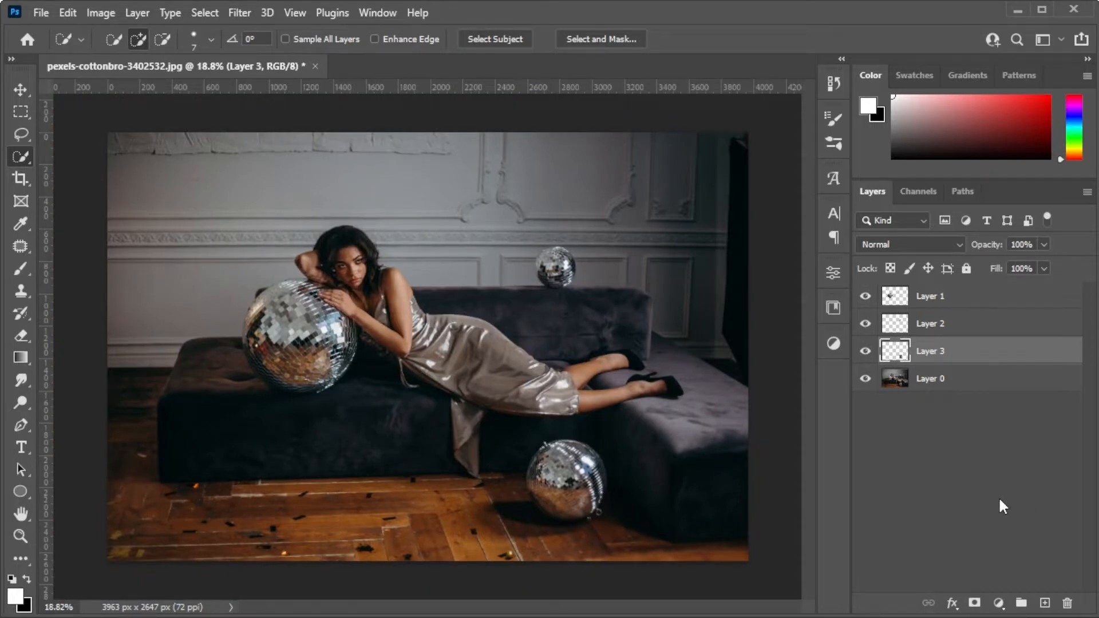
{"action": "right_click", "coordinate": [938, 351]}
{"action": "left_click", "coordinate": [845, 261]}
Apply a 5-pixel Gaussian Blur to the floor ball's smart object and set its blend mode to Linear Dodge (Add).
{"action": "left_click", "coordinate": [204, 13]}
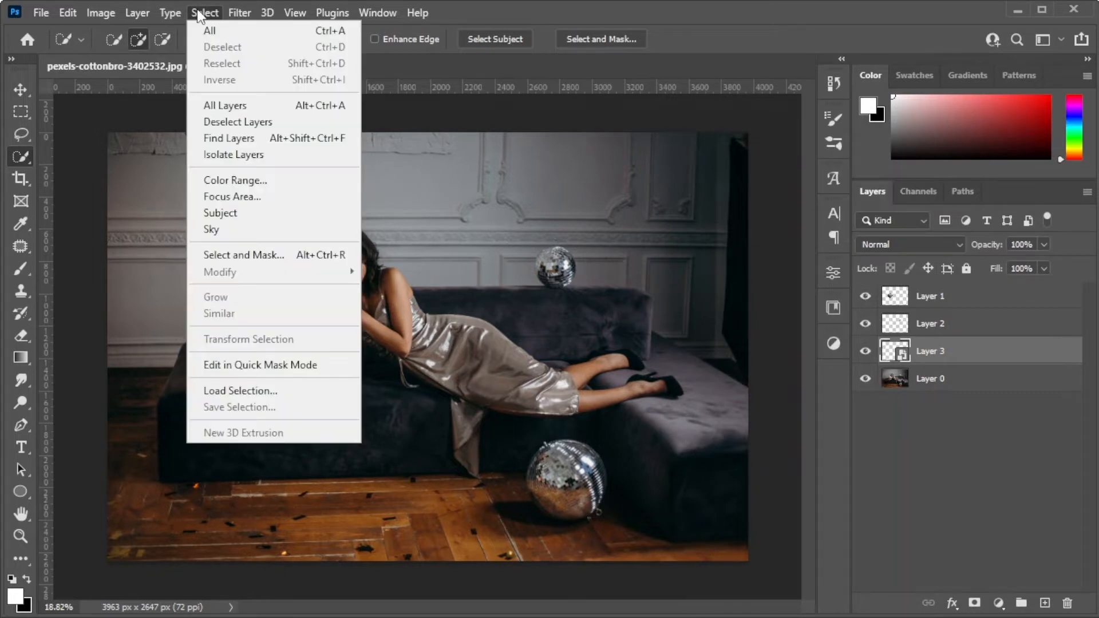
{"action": "mouse_move", "coordinate": [239, 13]}
{"action": "mouse_move", "coordinate": [358, 235]}
{"action": "left_click", "coordinate": [494, 300]}
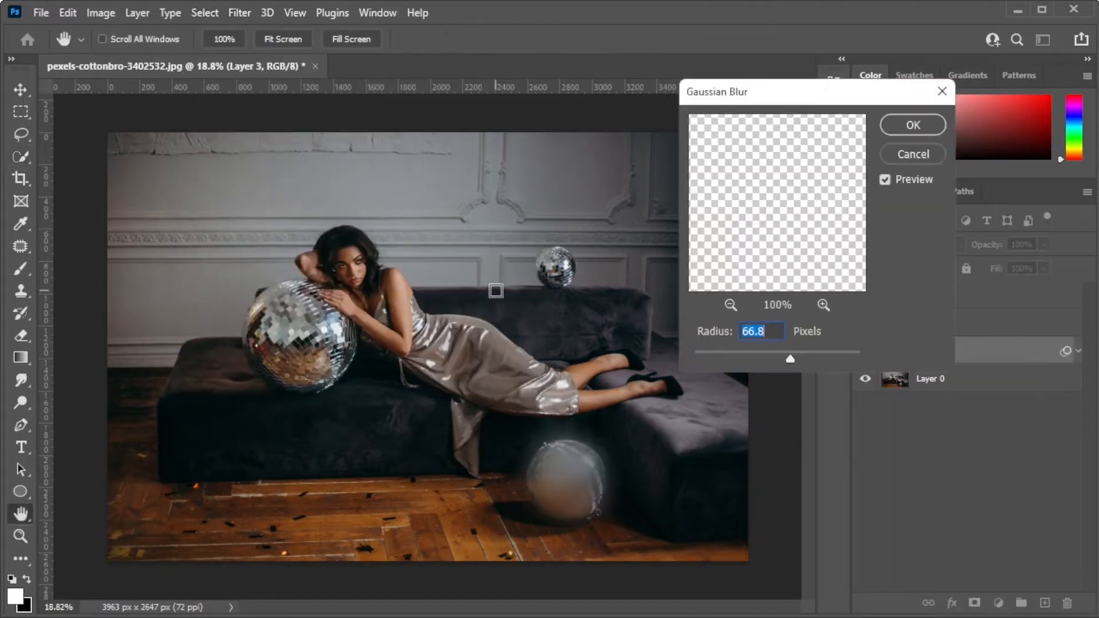
{"action": "type", "text": "5"}
{"action": "key", "text": "Return"}
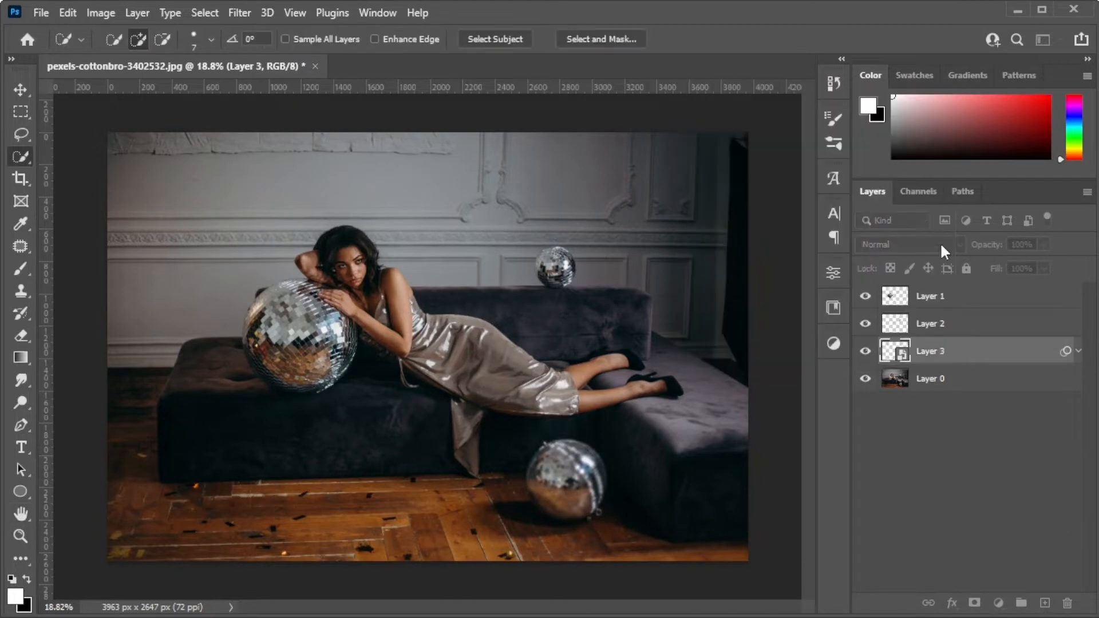
{"action": "left_click", "coordinate": [940, 242]}
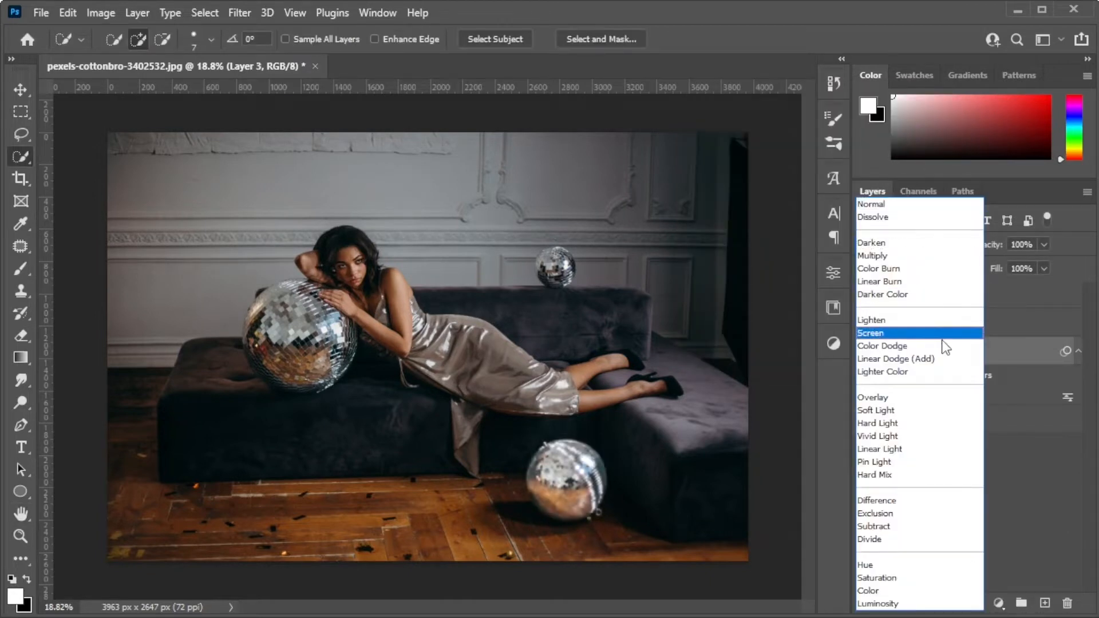
{"action": "left_click", "coordinate": [938, 358]}
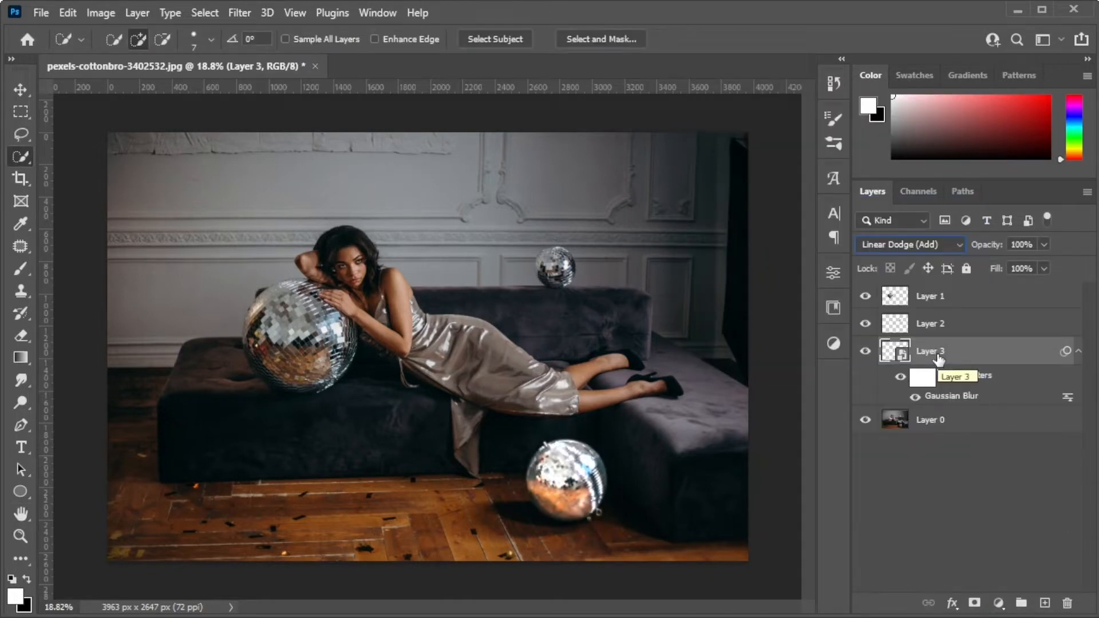
Duplicate the blurred floor ball layer and set the copy's Gaussian Blur radius to 100 pixels.
{"action": "key", "text": "ctrl+j"}
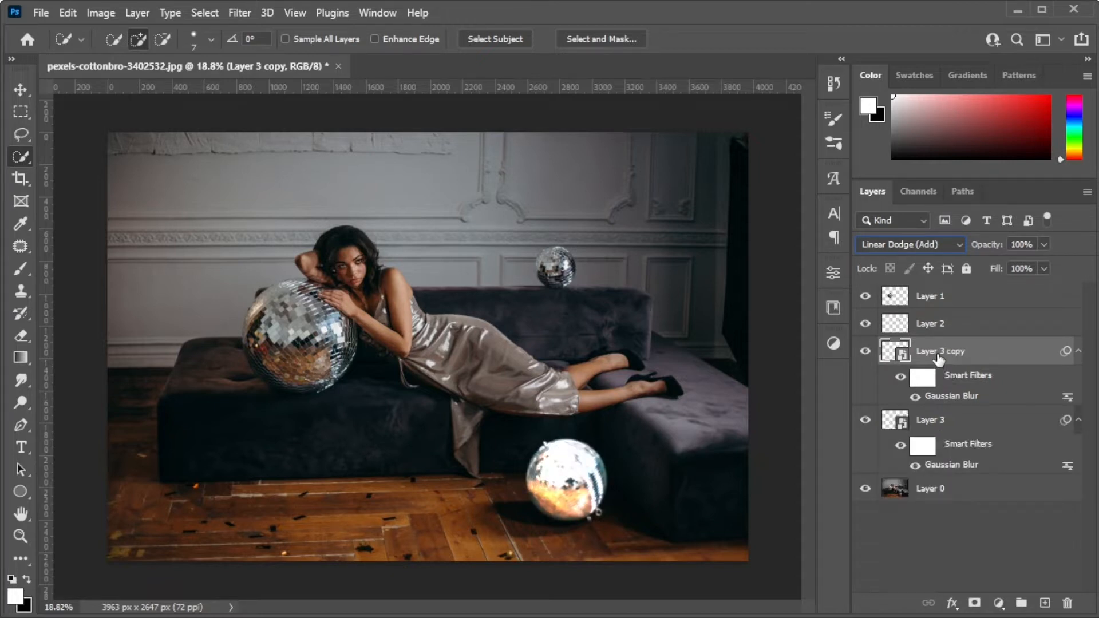
{"action": "double_click", "coordinate": [951, 401]}
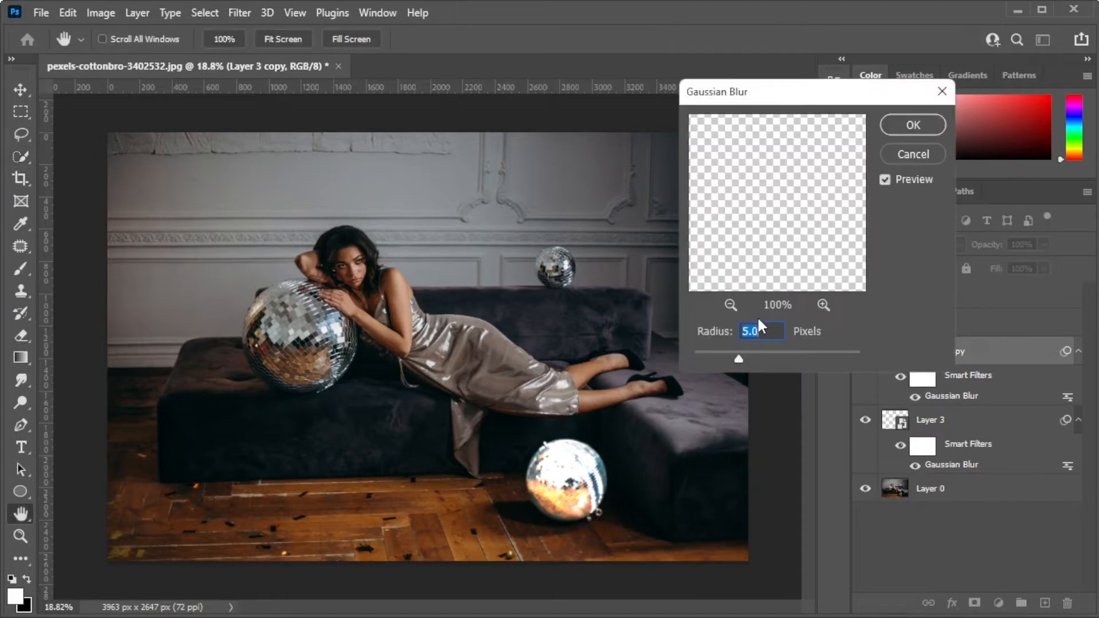
{"action": "type", "text": "100"}
{"action": "key", "text": "Return"}
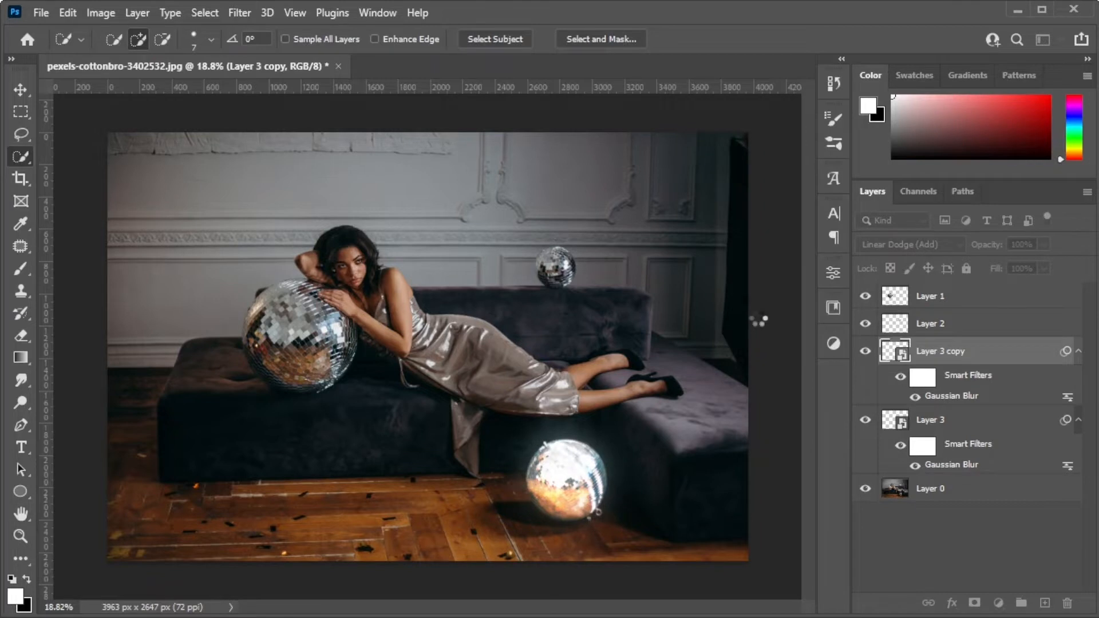
Duplicate the floor ball's glow layer again with a Gaussian Blur radius of 25 pixels, and group its three glow layers.
{"action": "key", "text": "ctrl+j"}
{"action": "double_click", "coordinate": [951, 395]}
{"action": "type", "text": "25"}
{"action": "key", "text": "Return"}
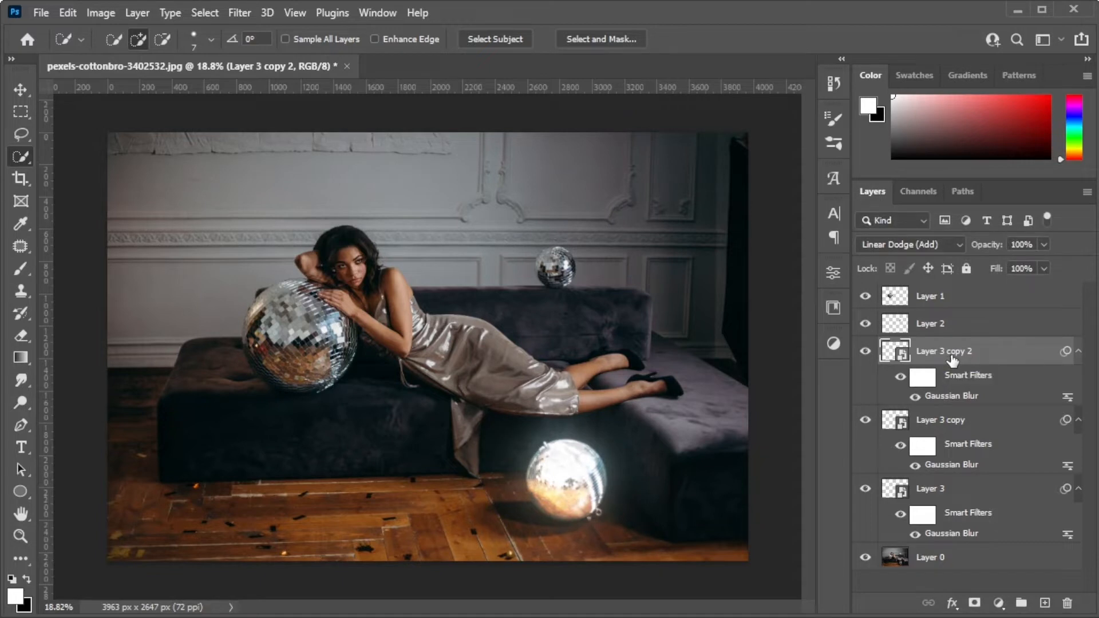
{"action": "left_click", "coordinate": [957, 424], "text": "shift"}
{"action": "left_click", "coordinate": [956, 487], "text": "shift"}
{"action": "key", "text": "ctrl+g"}
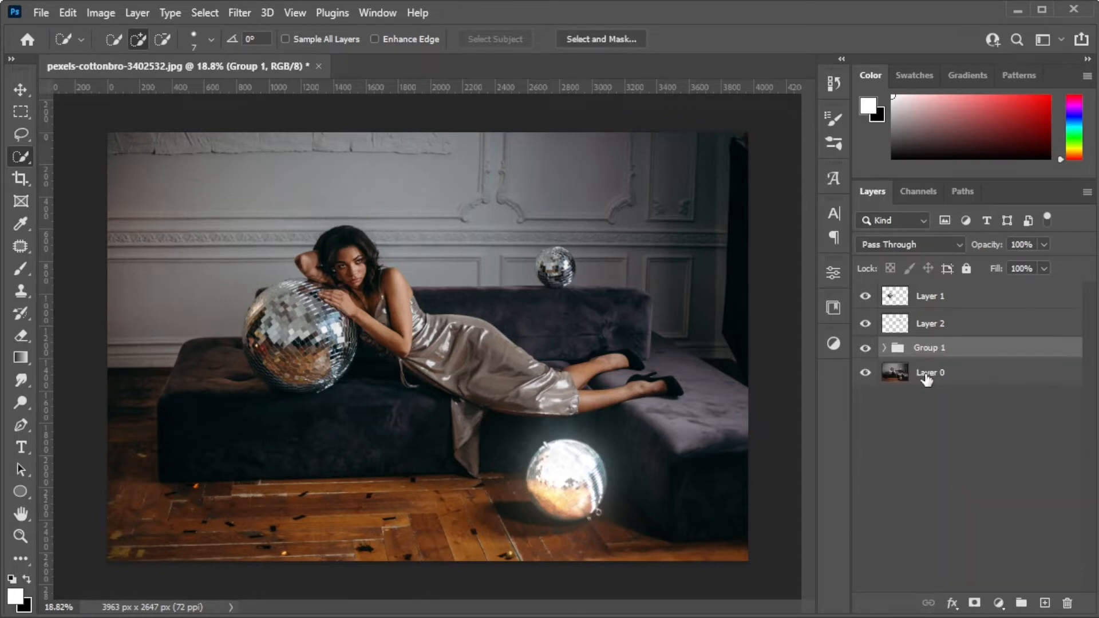
Convert Layer 2, the small ball on the sofa back, to a smart object and apply a Gaussian Blur.
{"action": "left_click", "coordinate": [937, 329]}
{"action": "right_click", "coordinate": [938, 329]}
{"action": "left_click", "coordinate": [836, 260]}
{"action": "left_click", "coordinate": [239, 13]}
{"action": "mouse_move", "coordinate": [256, 232]}
{"action": "left_click", "coordinate": [504, 297]}
{"action": "left_click", "coordinate": [923, 114]}
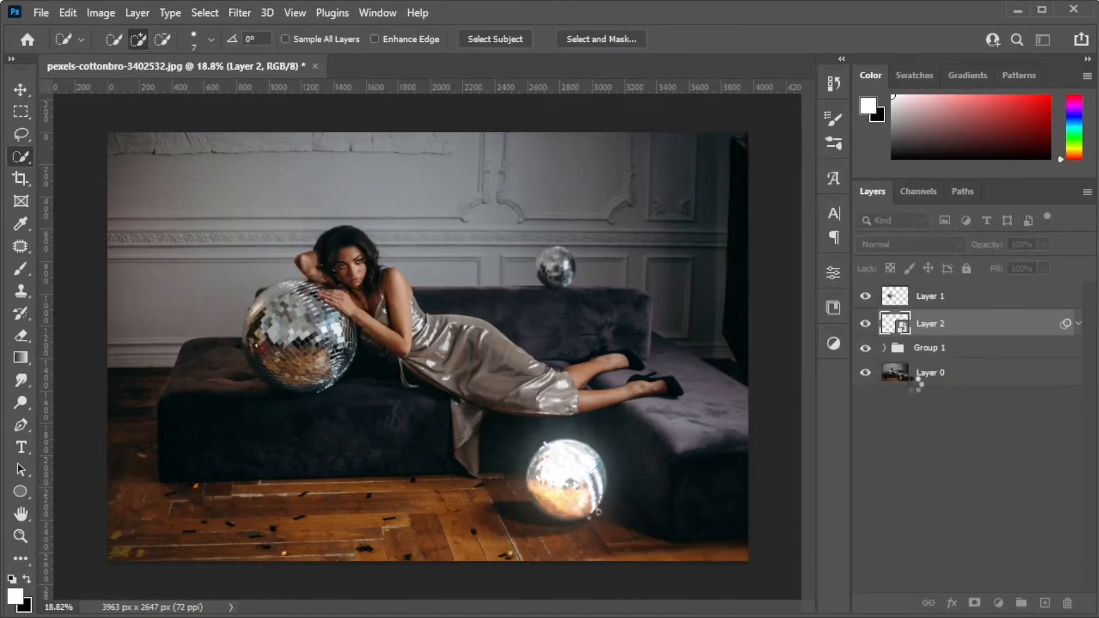
Build the small ball's glow from two duplicates with adjusted Gaussian Blur in Linear Dodge (Add) mode, and group the three layers.
{"action": "key", "text": "ctrl+j"}
Duplicate the large ball's blurred layer and set the copy's Gaussian Blur radius to 100 pixels.
{"action": "key", "text": "ctrl+j"}
{"action": "double_click", "coordinate": [953, 369]}
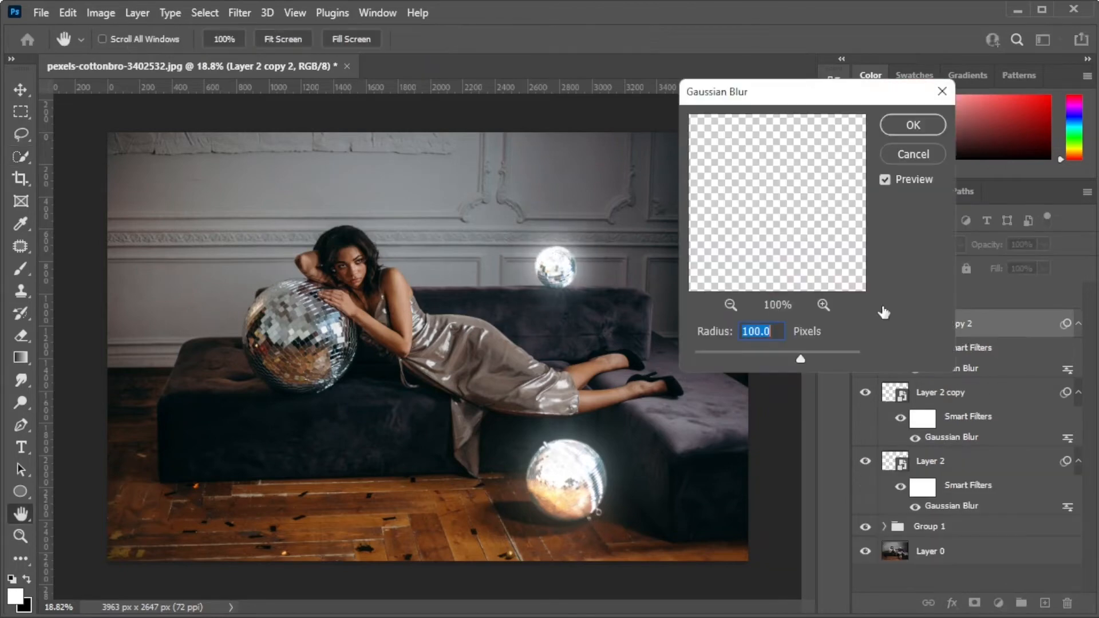
{"action": "left_click", "coordinate": [923, 114]}
{"action": "left_click", "coordinate": [939, 461], "text": "shift"}
{"action": "key", "text": "ctrl+g"}
Convert Layer 1, the large ball beside the woman, to a smart object and apply a Gaussian Blur.
{"action": "left_click", "coordinate": [930, 297]}
{"action": "right_click", "coordinate": [936, 296]}
{"action": "left_click", "coordinate": [985, 260]}
{"action": "left_click", "coordinate": [239, 12]}
{"action": "mouse_move", "coordinate": [278, 233]}
{"action": "left_click", "coordinate": [504, 297]}
{"action": "left_click", "coordinate": [913, 125]}
Duplicate the large ball's glow layer again with a 300-pixel Gaussian Blur and group its three glow layers.
{"action": "key", "text": "ctrl+j"}
{"action": "double_click", "coordinate": [953, 340]}
{"action": "type", "text": "100"}
{"action": "left_click", "coordinate": [912, 125]}
{"action": "key", "text": "ctrl+j"}
{"action": "double_click", "coordinate": [952, 340]}
{"action": "type", "text": "300"}
{"action": "left_click", "coordinate": [913, 125]}
{"action": "left_click", "coordinate": [952, 436], "text": "shift"}
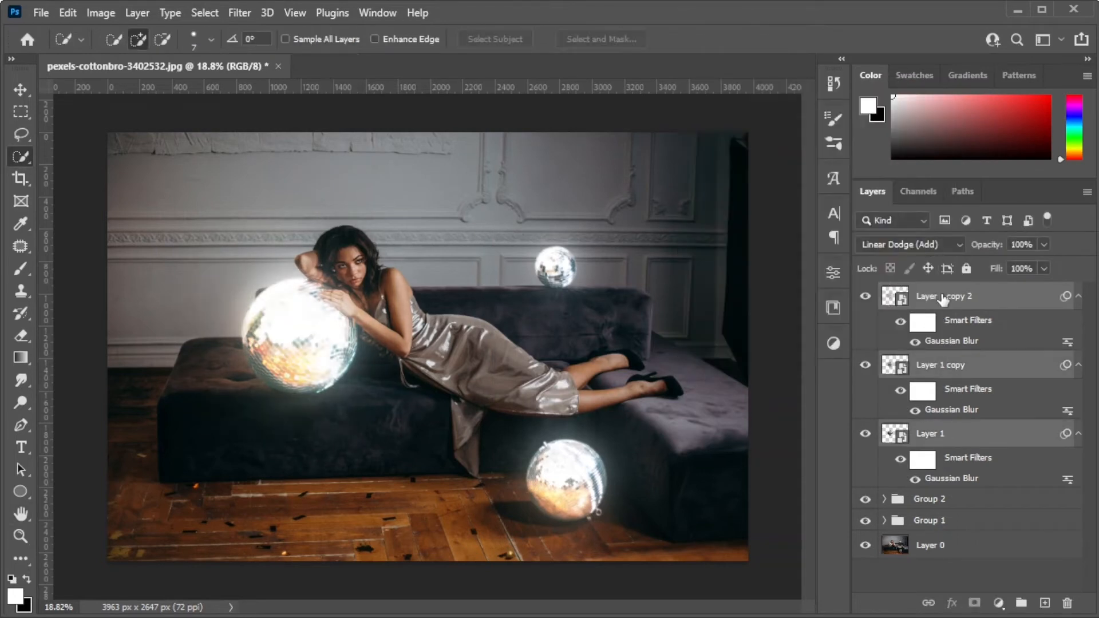
{"action": "key", "text": "ctrl+g"}
Add a Color Lookup adjustment directly above Layer 0 and load the NightFromDay.CUBE 3D LUT.
{"action": "left_click", "coordinate": [999, 603]}
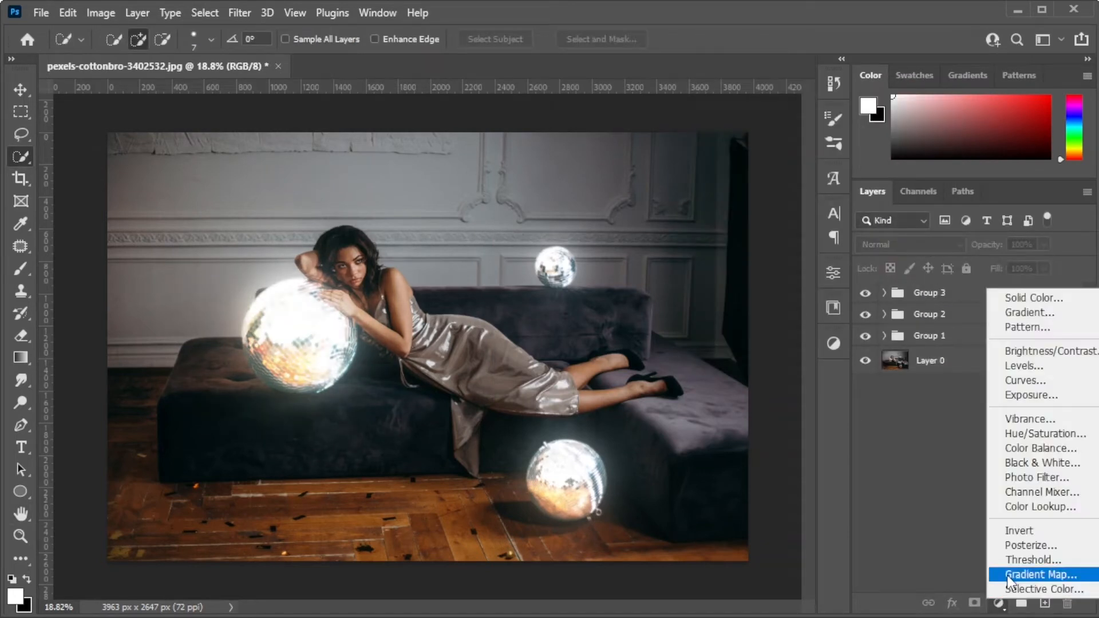
{"action": "left_click", "coordinate": [1023, 508]}
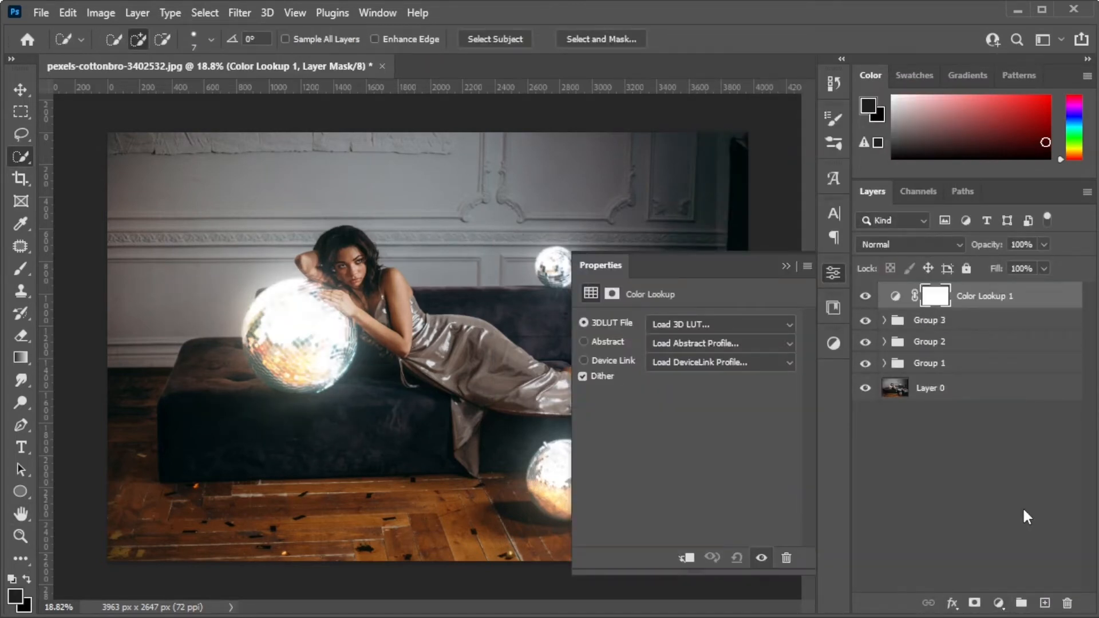
{"action": "left_click_drag", "start_coordinate": [964, 296], "coordinate": [966, 371]}
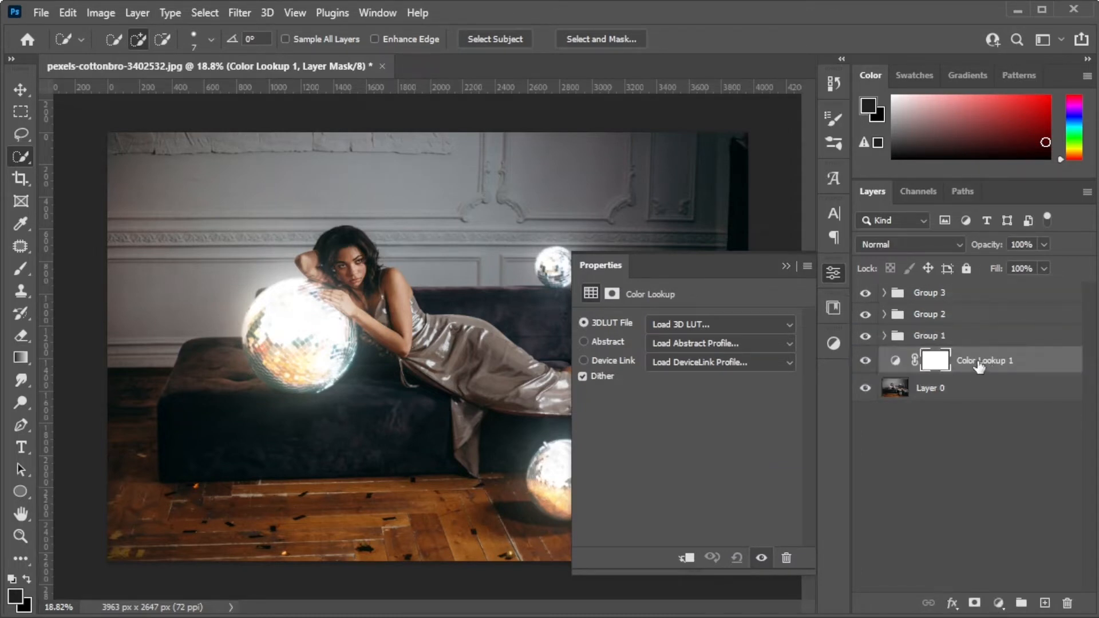
{"action": "left_click", "coordinate": [767, 322]}
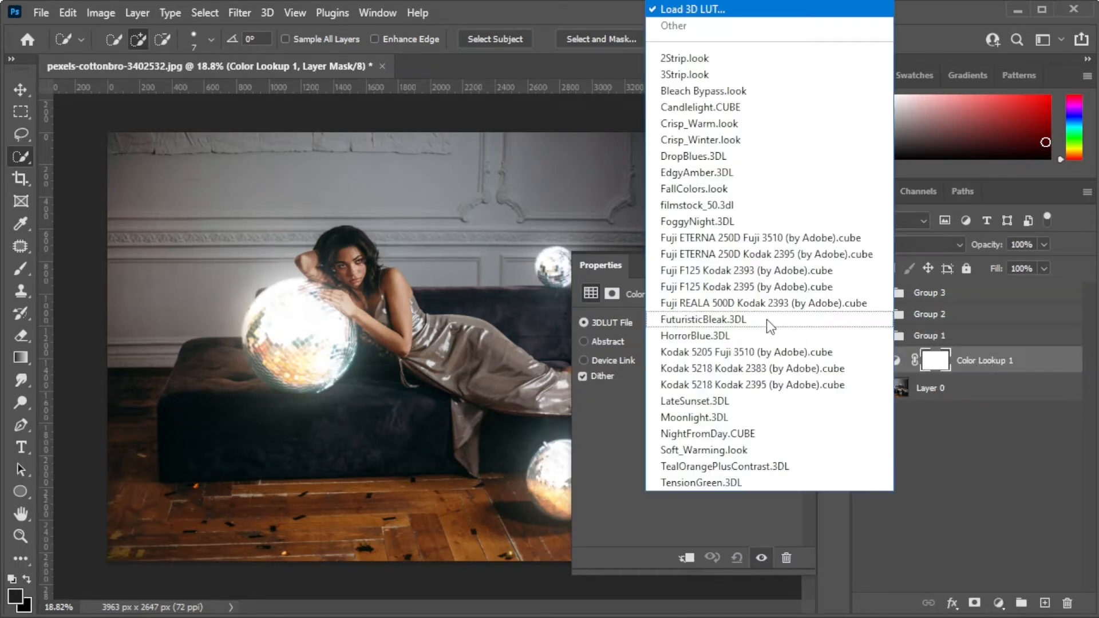
{"action": "left_click", "coordinate": [744, 433]}
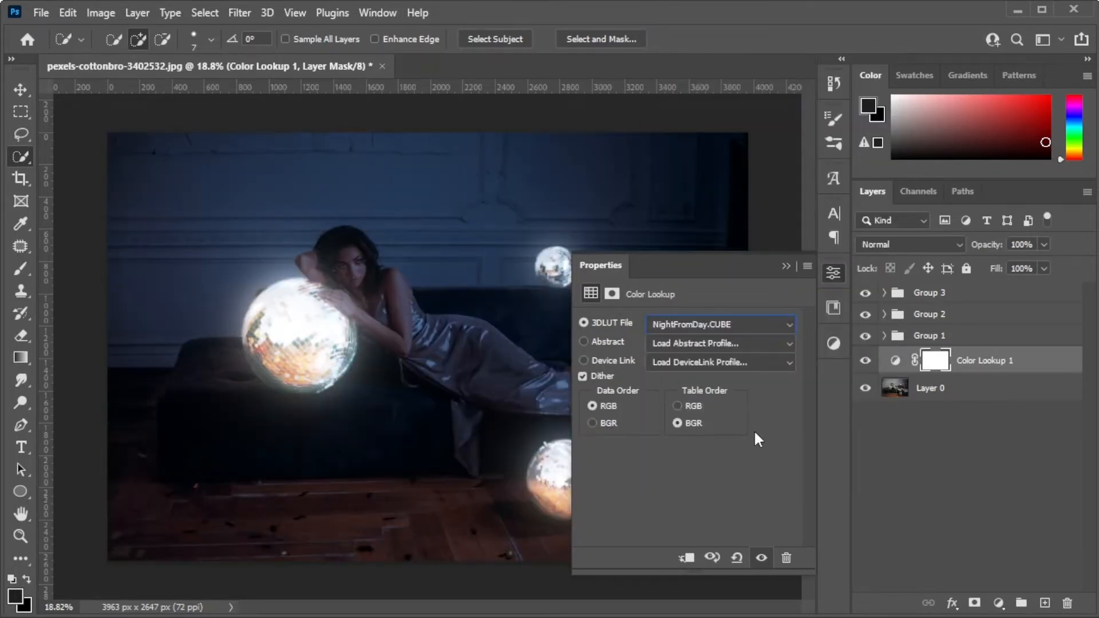
{"action": "left_click", "coordinate": [786, 266]}
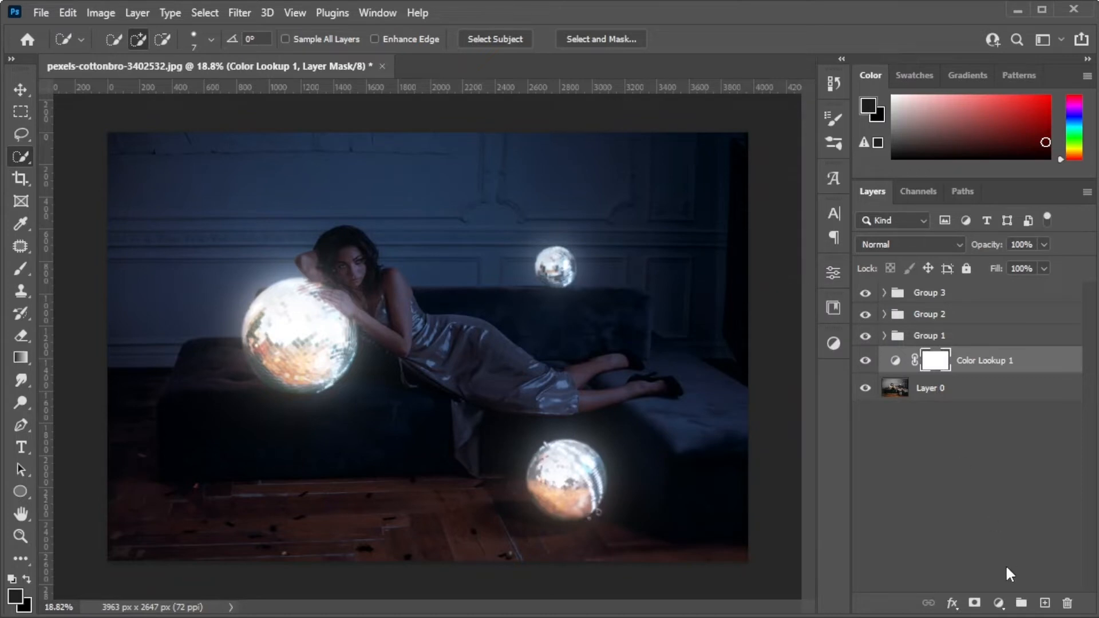
Add an Exposure adjustment beneath the Color Lookup layer and lower its exposure to darken the scene.
{"action": "left_click", "coordinate": [999, 602]}
{"action": "left_click", "coordinate": [1033, 394]}
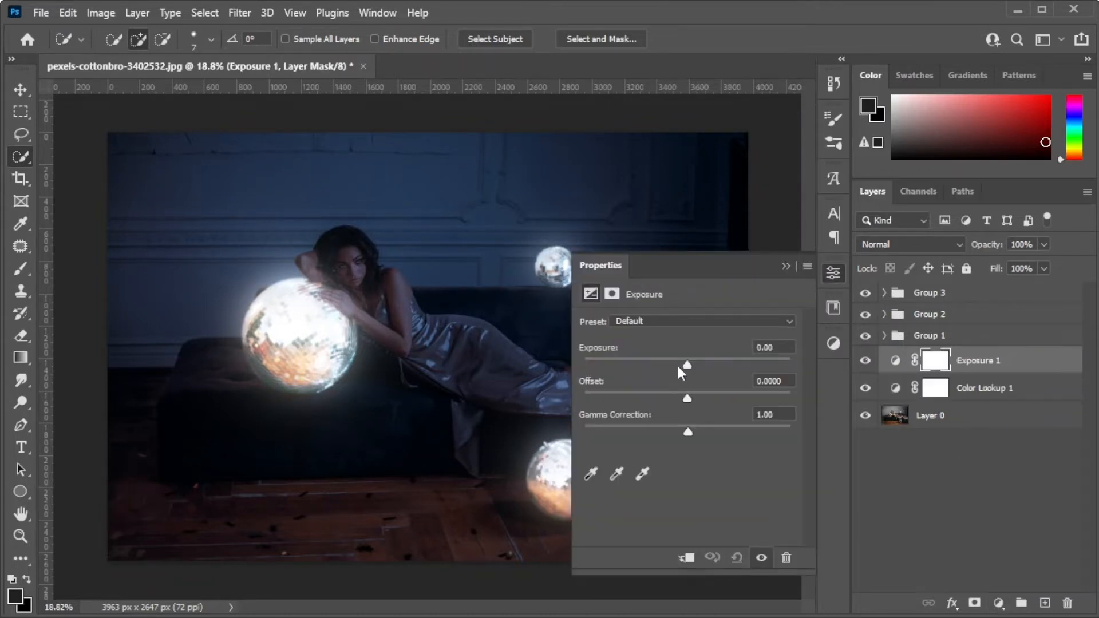
{"action": "left_click_drag", "start_coordinate": [931, 366], "coordinate": [961, 397]}
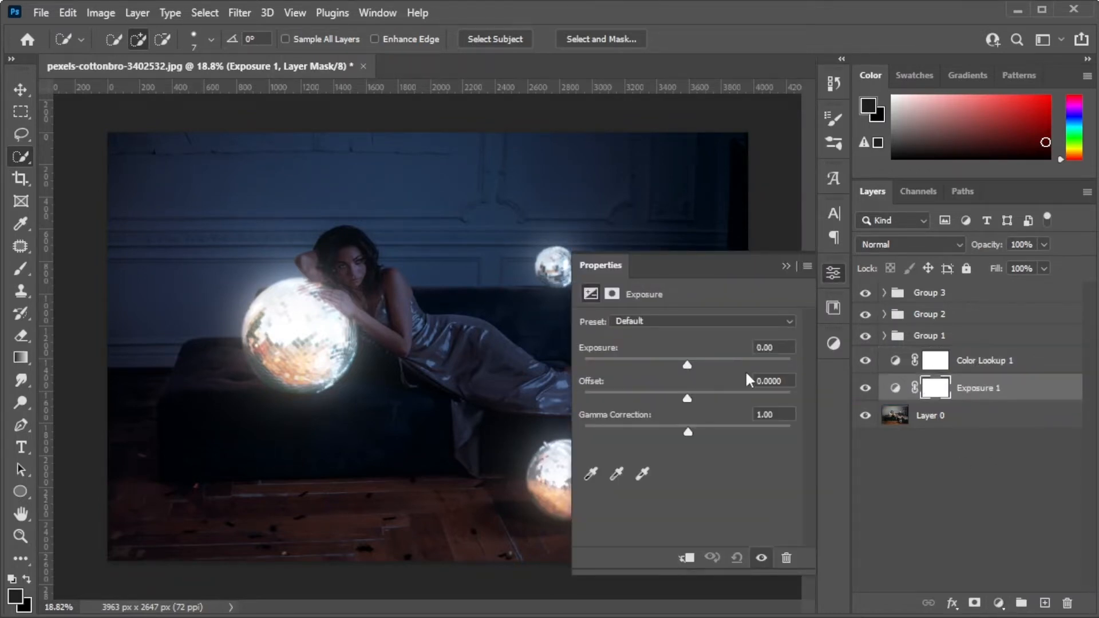
{"action": "left_click_drag", "start_coordinate": [689, 365], "coordinate": [664, 374]}
{"action": "left_click", "coordinate": [785, 266]}
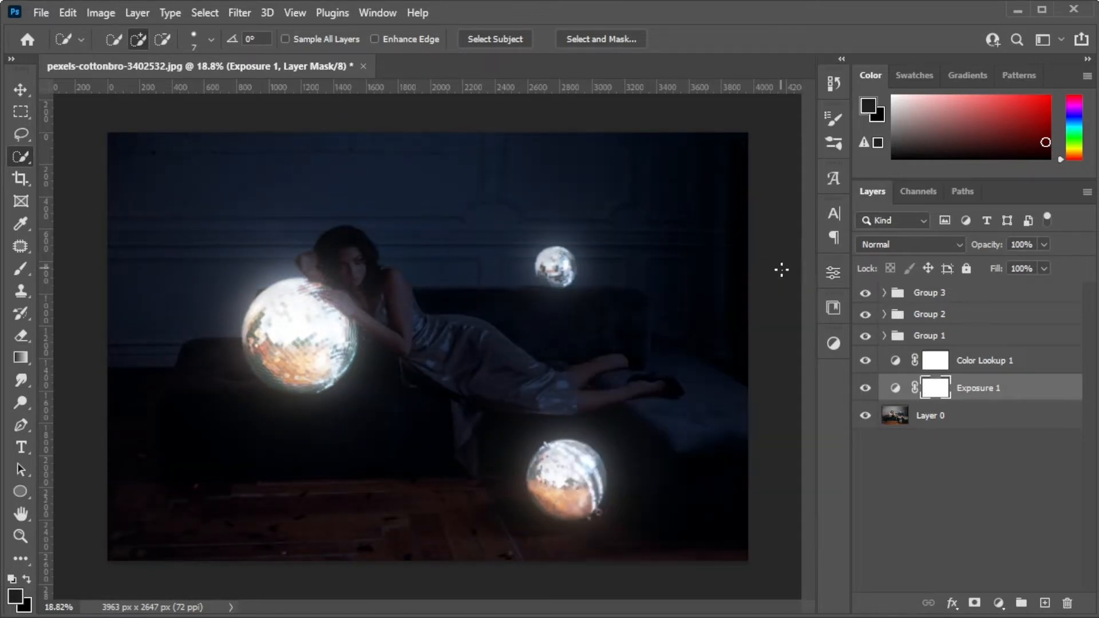
Target the Color Lookup mask and set up a 36-pixel Soft Round brush with black foreground at 100% opacity and flow.
{"action": "left_click", "coordinate": [943, 367]}
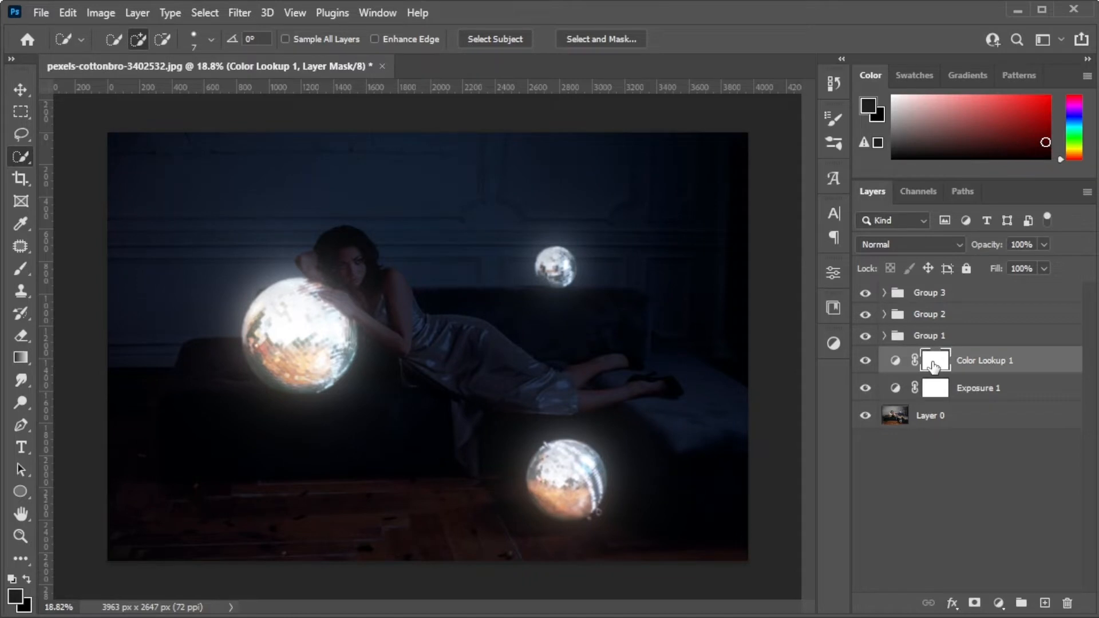
{"action": "left_click", "coordinate": [15, 268]}
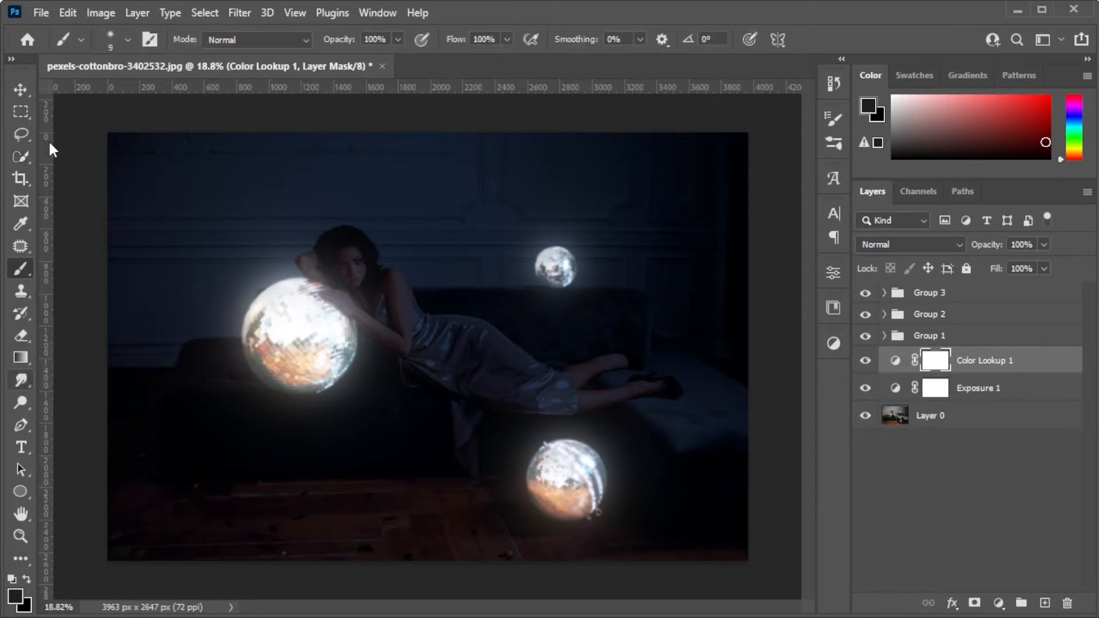
{"action": "left_click", "coordinate": [127, 40]}
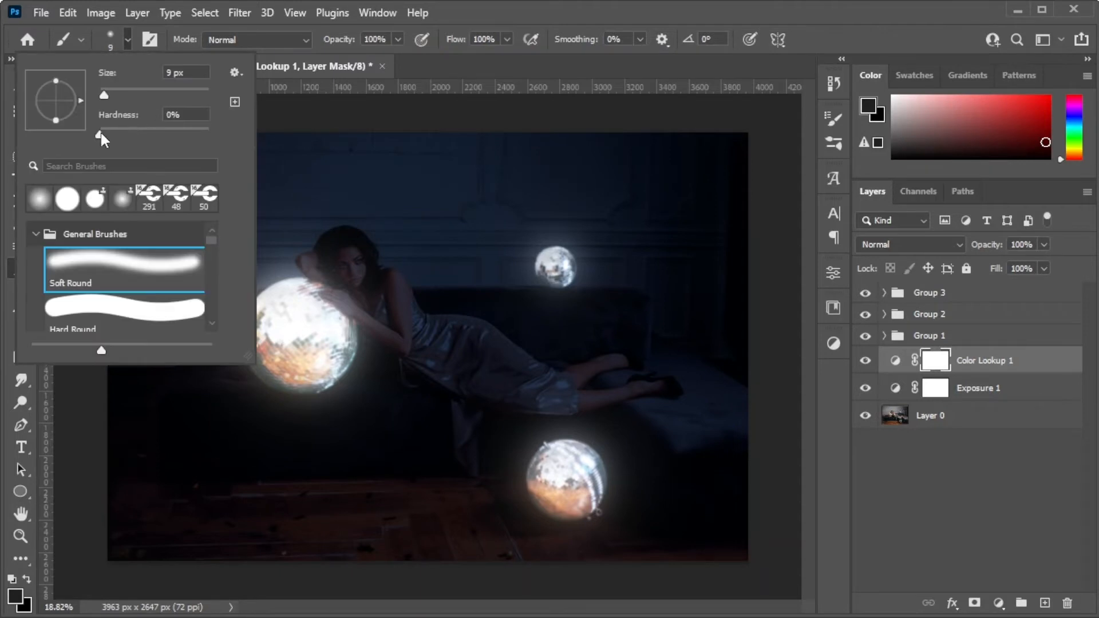
{"action": "left_click", "coordinate": [383, 39]}
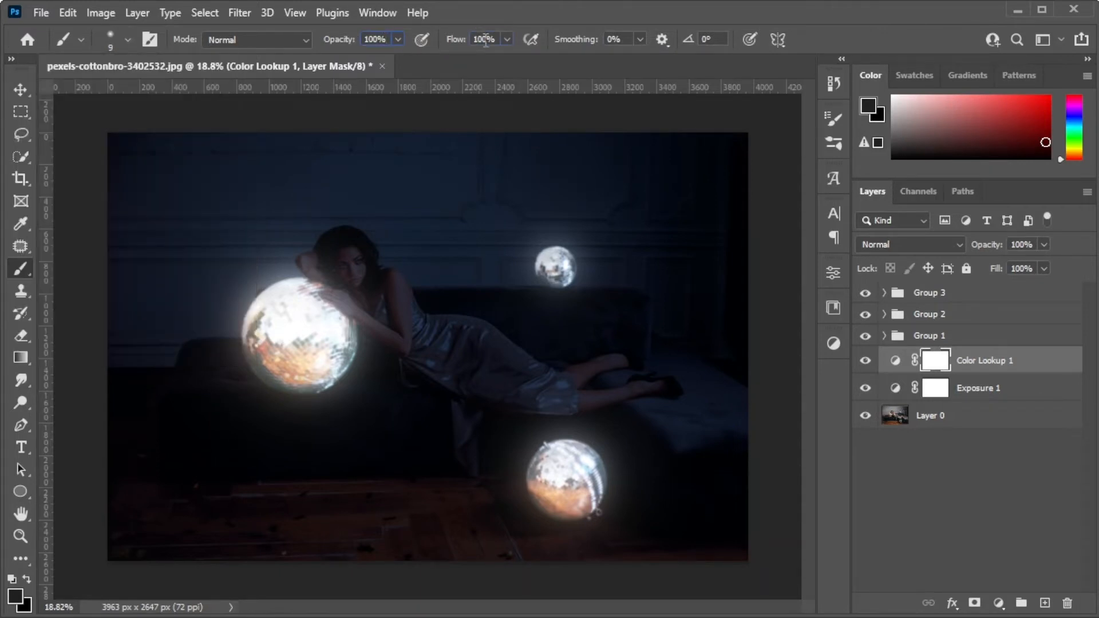
{"action": "left_click", "coordinate": [24, 578]}
{"action": "left_click", "coordinate": [12, 579]}
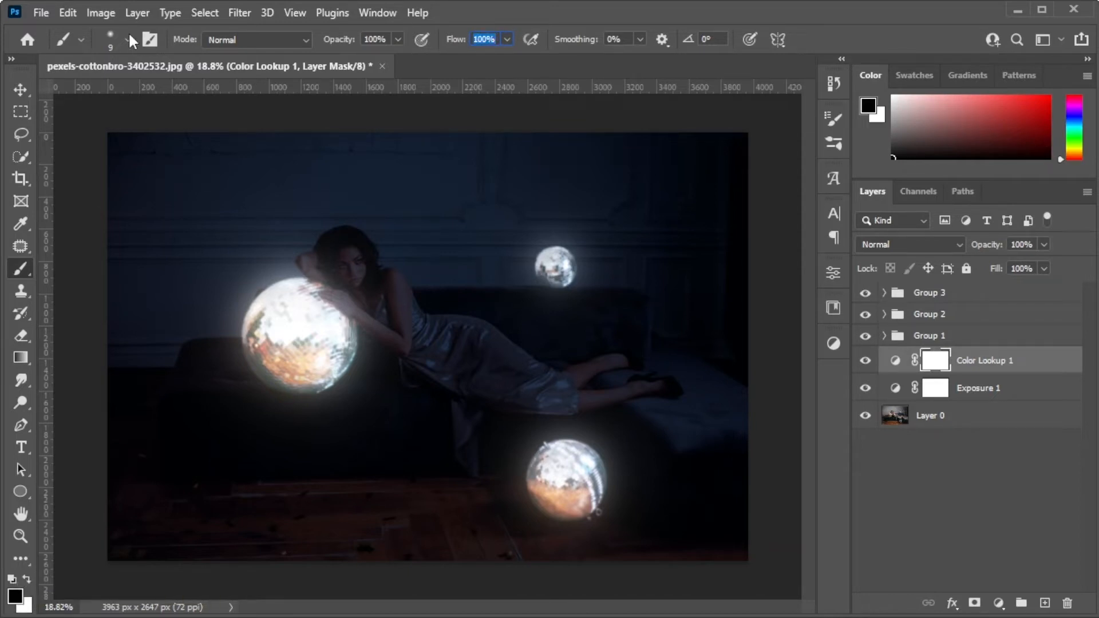
{"action": "left_click", "coordinate": [129, 40]}
Paint black on the Color Lookup mask along the edge of the woman's hand and forearm facing the large ball.
{"action": "scroll", "coordinate": [331, 337], "scroll_direction": "up", "scroll_amount": 10}
{"action": "left_click_drag", "start_coordinate": [287, 143], "coordinate": [398, 201]}
{"action": "key", "text": "ctrl+z"}
{"action": "left_click_drag", "start_coordinate": [308, 170], "coordinate": [489, 302]}
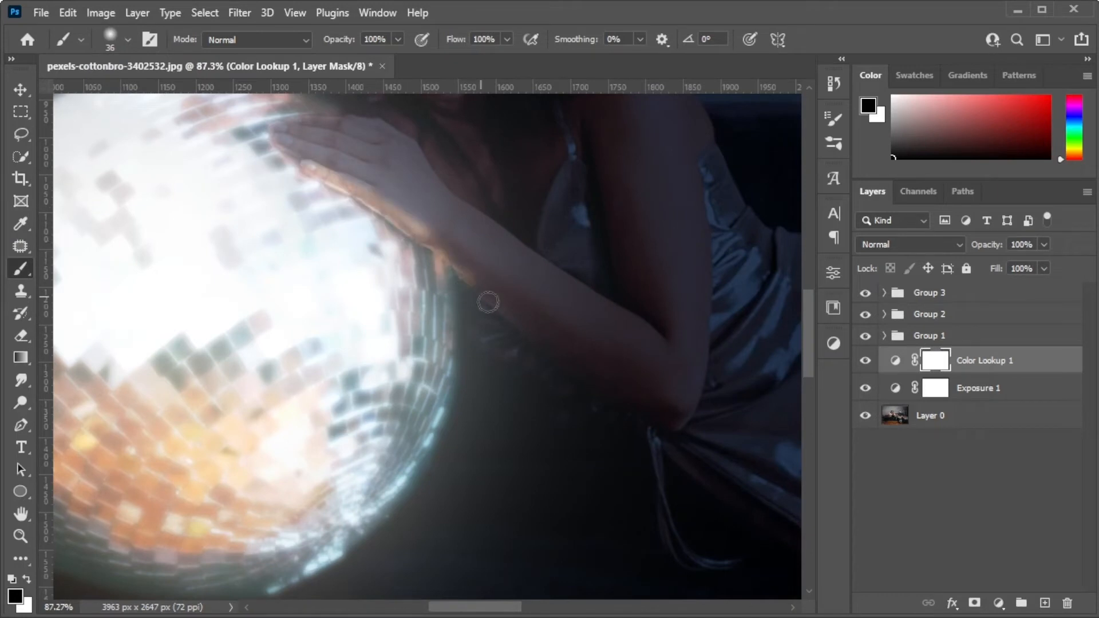
Touch up the Color Lookup mask in white beside the raised elbow and paint black along the lower forearm's edge.
{"action": "scroll", "coordinate": [319, 226], "scroll_direction": "up", "scroll_amount": 5}
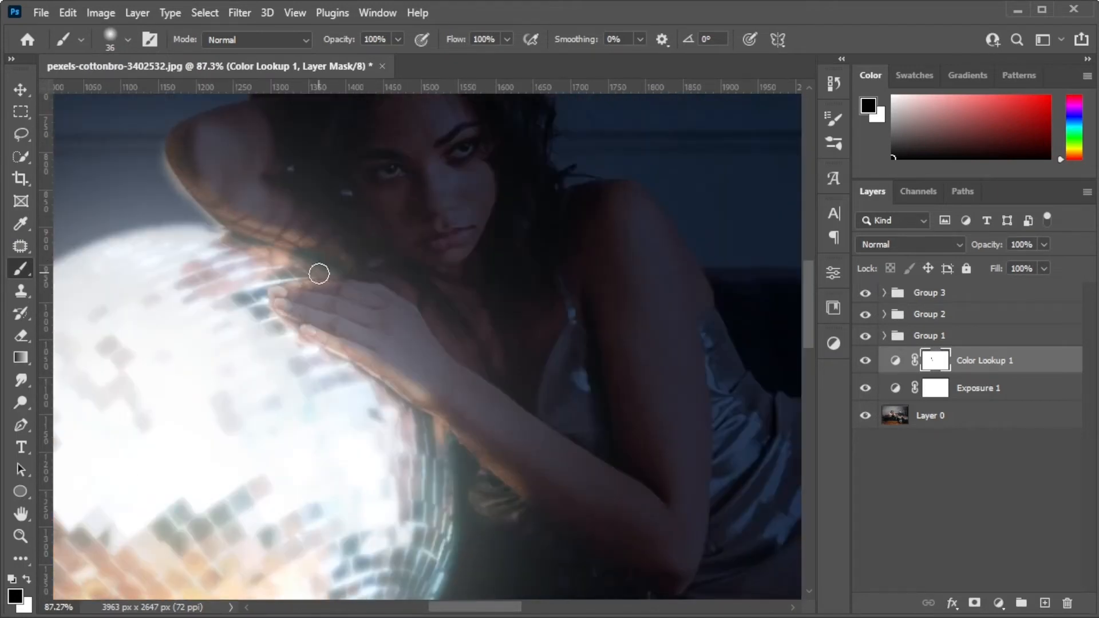
{"action": "left_click", "coordinate": [27, 579]}
{"action": "left_click_drag", "start_coordinate": [152, 149], "coordinate": [200, 214]}
{"action": "left_click", "coordinate": [27, 579]}
{"action": "left_click_drag", "start_coordinate": [621, 569], "coordinate": [554, 502]}
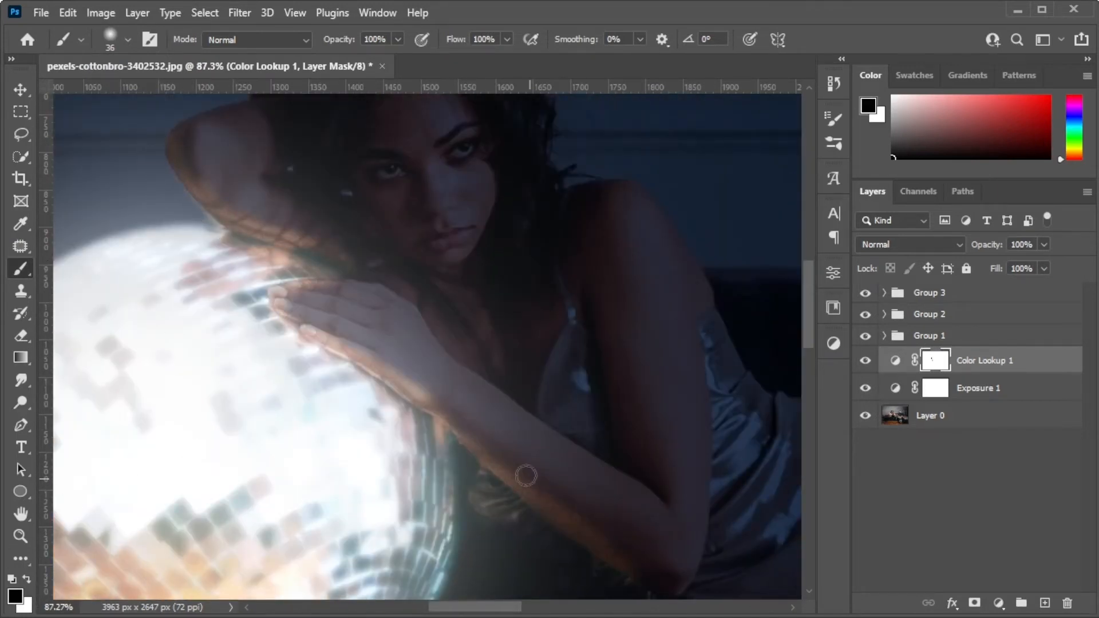
Set the brush to 10% opacity and a 73-pixel size, keeping black as the foreground colour.
{"action": "scroll", "coordinate": [523, 326], "scroll_direction": "down", "scroll_amount": 3}
{"action": "scroll", "coordinate": [621, 434], "scroll_direction": "down", "scroll_amount": 5}
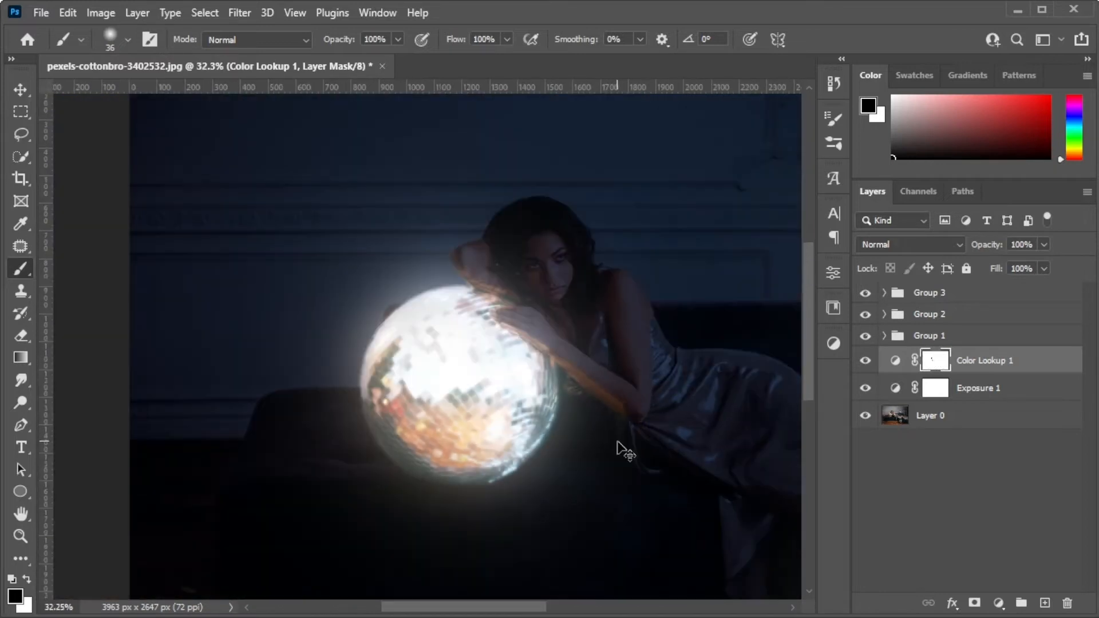
{"action": "scroll", "coordinate": [589, 400], "scroll_direction": "up", "scroll_amount": 7}
{"action": "scroll", "coordinate": [467, 309], "scroll_direction": "down", "scroll_amount": 6}
{"action": "key", "text": "x"}
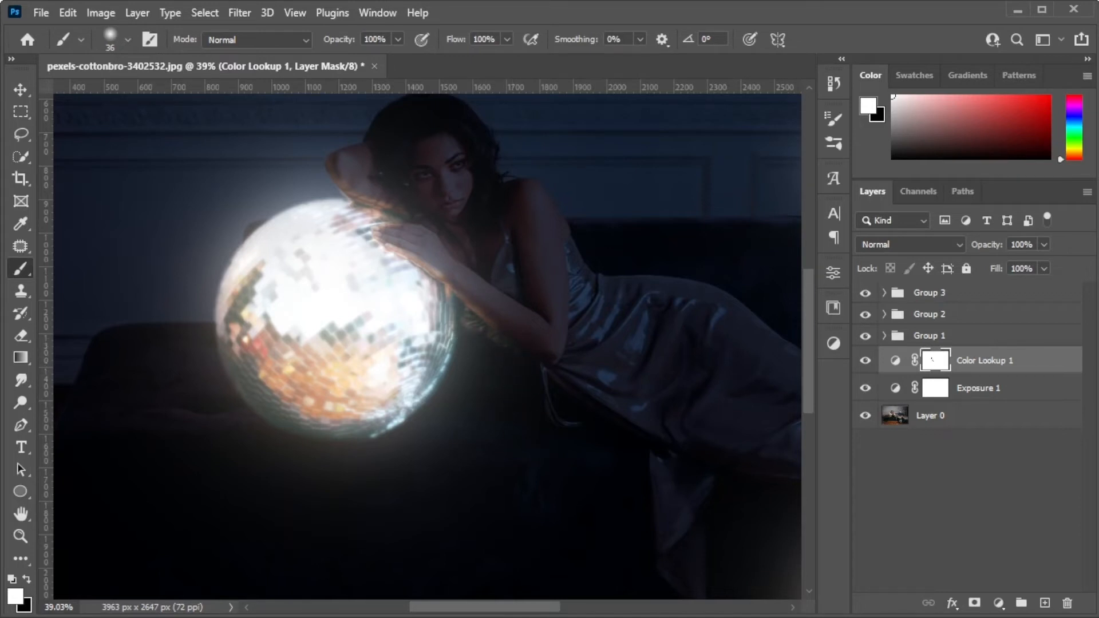
{"action": "key", "text": "x"}
{"action": "left_click", "coordinate": [397, 40]}
{"action": "left_click_drag", "start_coordinate": [398, 60], "coordinate": [361, 61]}
{"action": "left_click", "coordinate": [398, 39]}
{"action": "left_click", "coordinate": [128, 40]}
{"action": "left_click_drag", "start_coordinate": [118, 95], "coordinate": [139, 96]}
{"action": "left_click", "coordinate": [128, 40]}
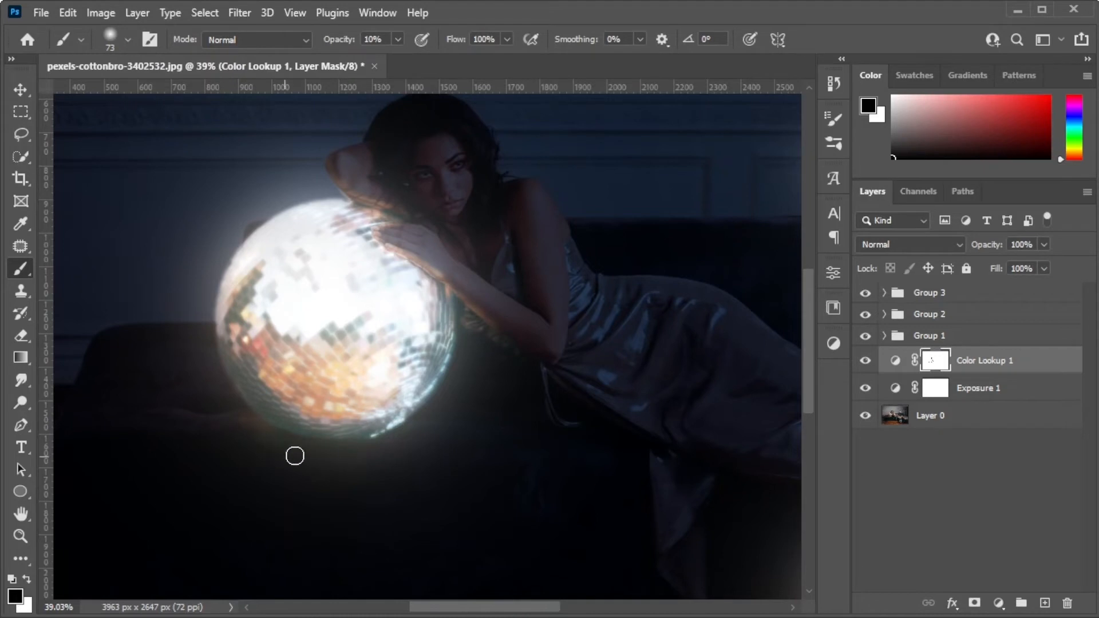
Set the brush opacity to 37% and lightly paint black on the Color Lookup mask around the disco balls.
{"action": "scroll", "coordinate": [287, 441], "scroll_direction": "up", "scroll_amount": 2}
{"action": "left_click", "coordinate": [398, 39]}
{"action": "left_click_drag", "start_coordinate": [396, 57], "coordinate": [421, 58]}
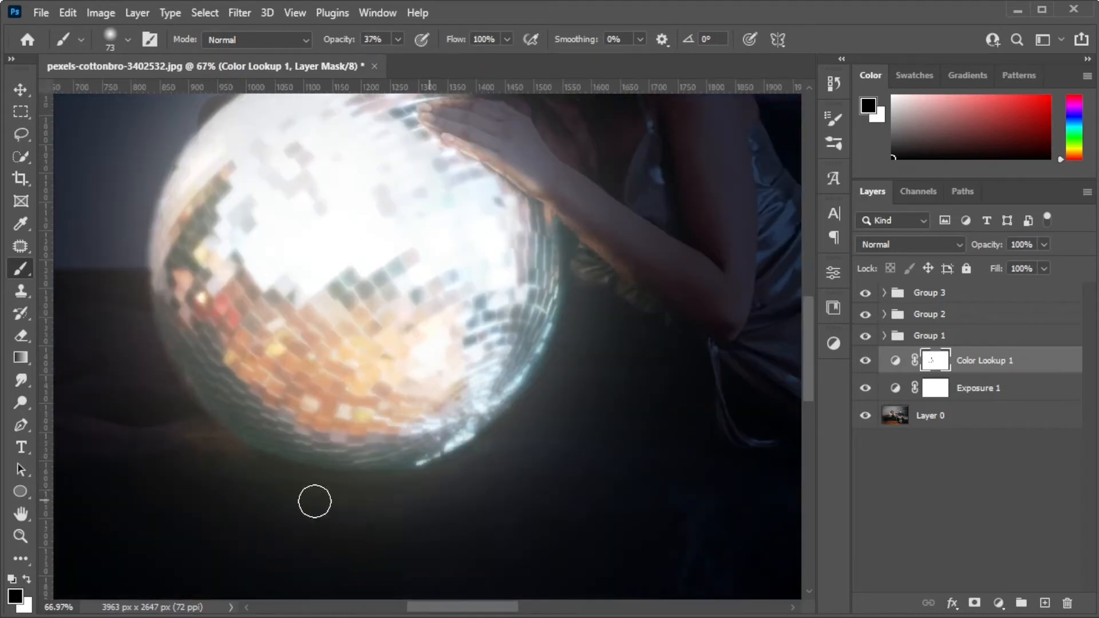
{"action": "scroll", "coordinate": [282, 407], "scroll_direction": "down", "scroll_amount": 4}
{"action": "scroll", "coordinate": [620, 319], "scroll_direction": "up", "scroll_amount": 3}
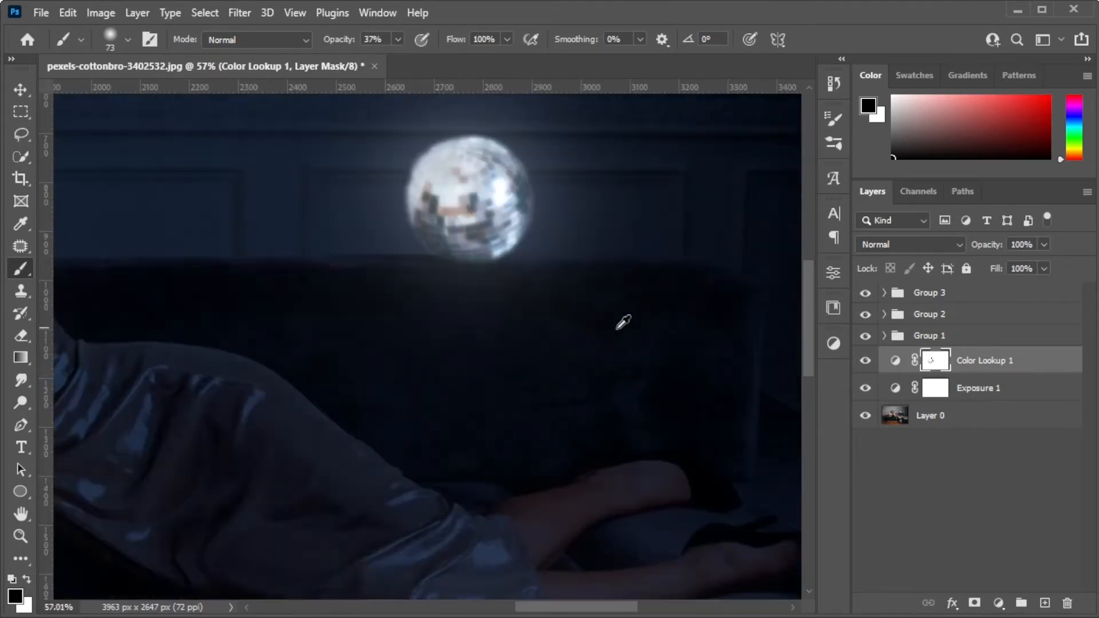
{"action": "scroll", "coordinate": [508, 265], "scroll_direction": "up", "scroll_amount": 1}
{"action": "scroll", "coordinate": [496, 400], "scroll_direction": "down", "scroll_amount": 3}
{"action": "scroll", "coordinate": [570, 446], "scroll_direction": "up", "scroll_amount": 3}
{"action": "scroll", "coordinate": [570, 446], "scroll_direction": "down", "scroll_amount": 2}
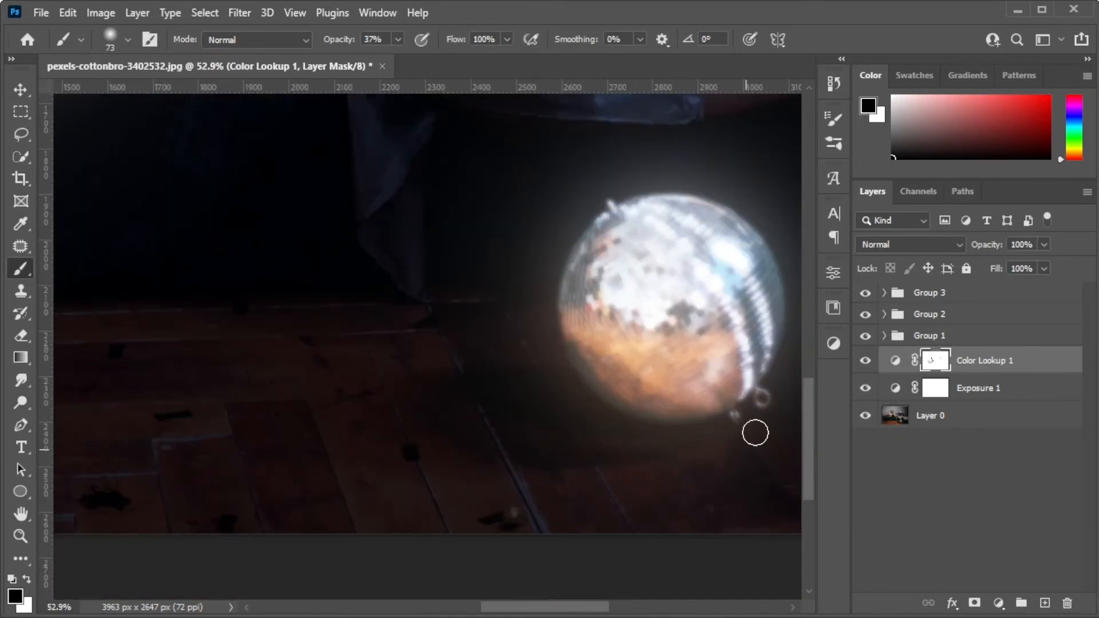
{"action": "scroll", "coordinate": [660, 422], "scroll_direction": "down", "scroll_amount": 3}
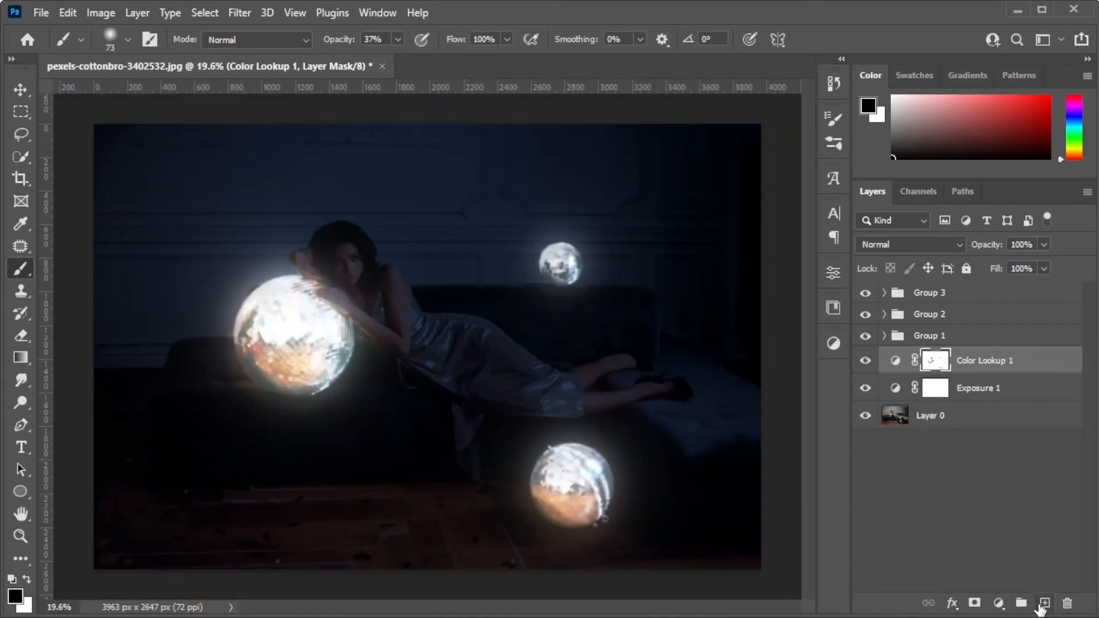
Add a new empty layer above all the groups and make white the foreground colour.
{"action": "left_click", "coordinate": [1044, 602]}
{"action": "key", "text": "x"}
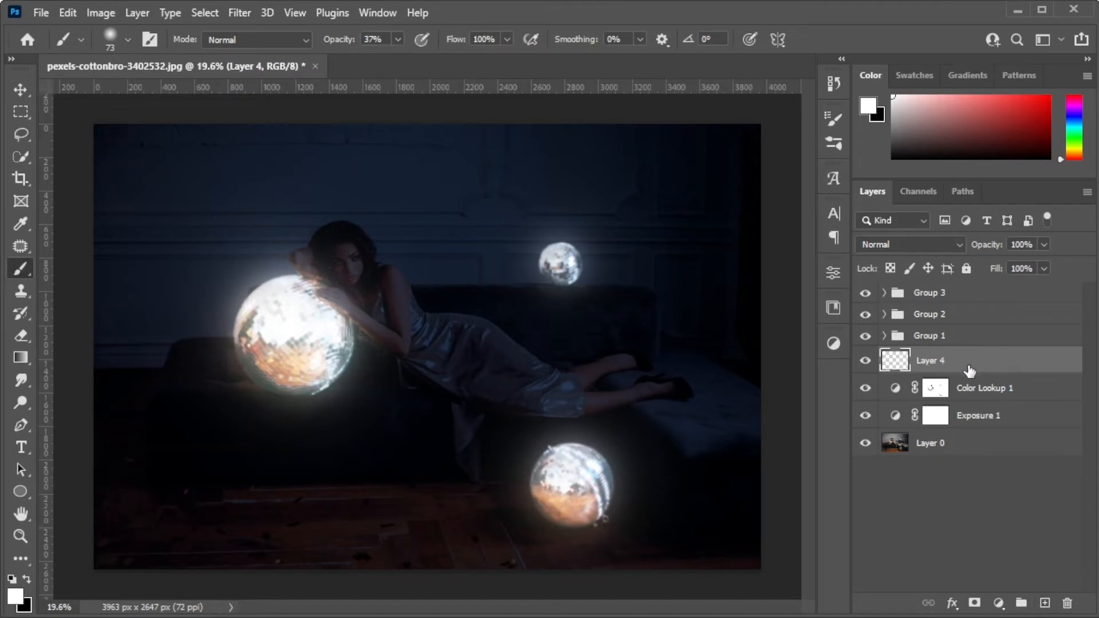
{"action": "left_click_drag", "start_coordinate": [969, 368], "coordinate": [969, 292]}
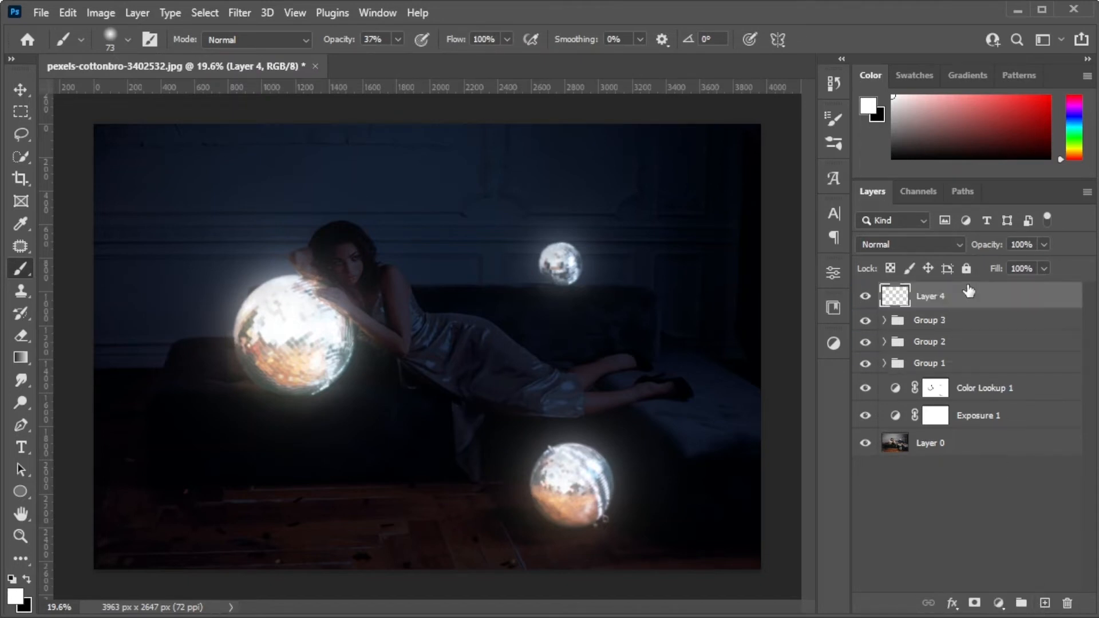
Add an Outer Glow effect to the new top layer with Linear Dodge (Add) blending and 100% opacity.
{"action": "right_click", "coordinate": [959, 297]}
{"action": "left_click", "coordinate": [840, 16]}
{"action": "left_click_drag", "start_coordinate": [846, 27], "coordinate": [662, 49]}
{"action": "left_click", "coordinate": [386, 359]}
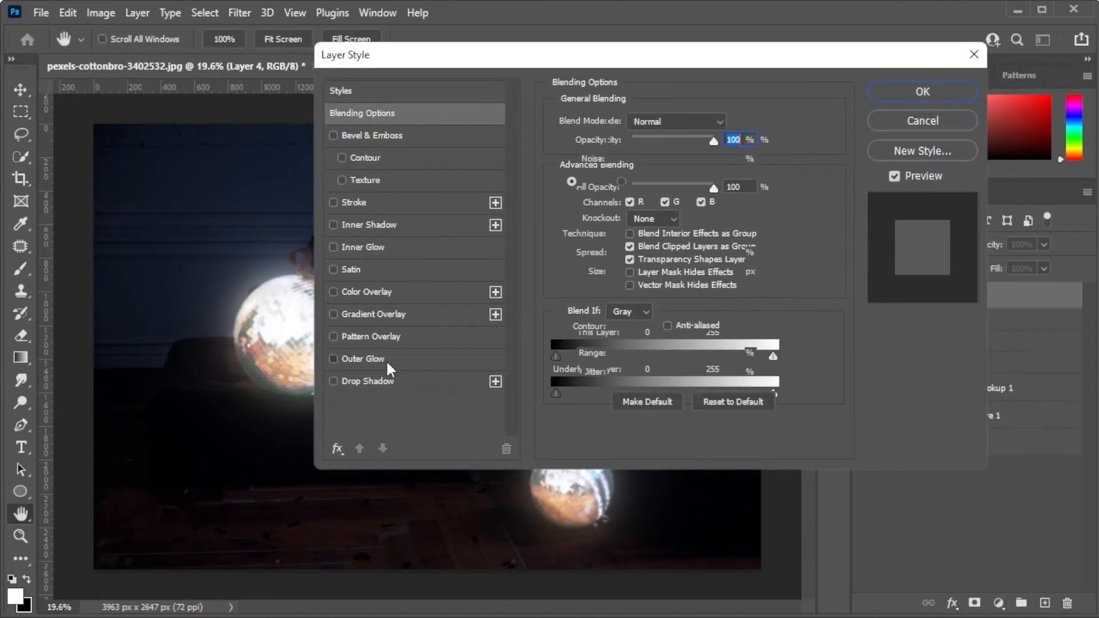
{"action": "left_click", "coordinate": [667, 120]}
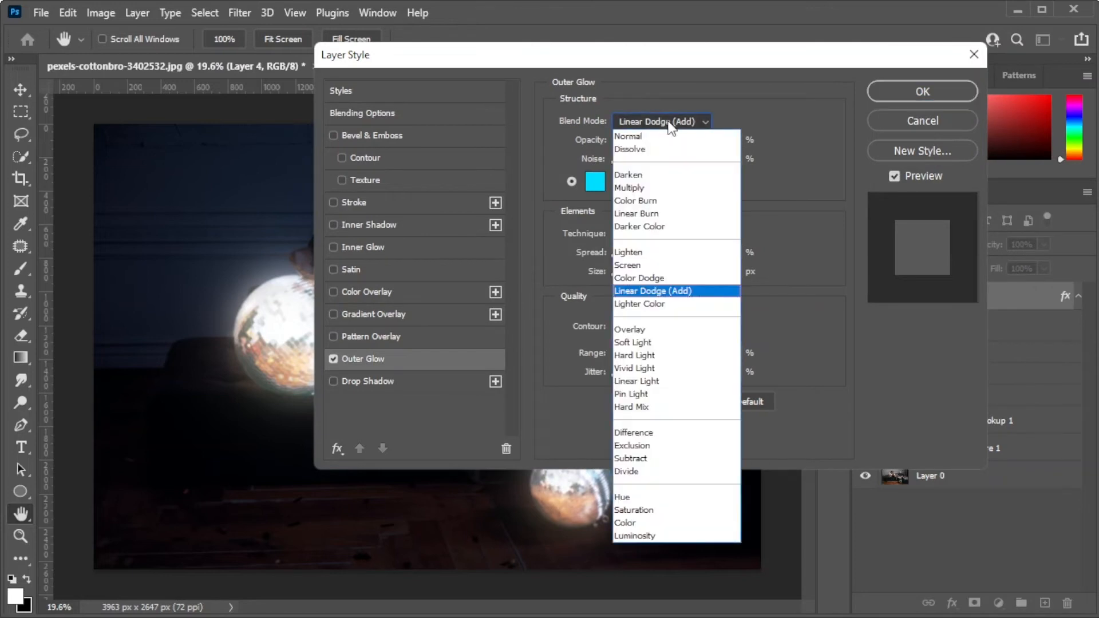
{"action": "left_click", "coordinate": [628, 288]}
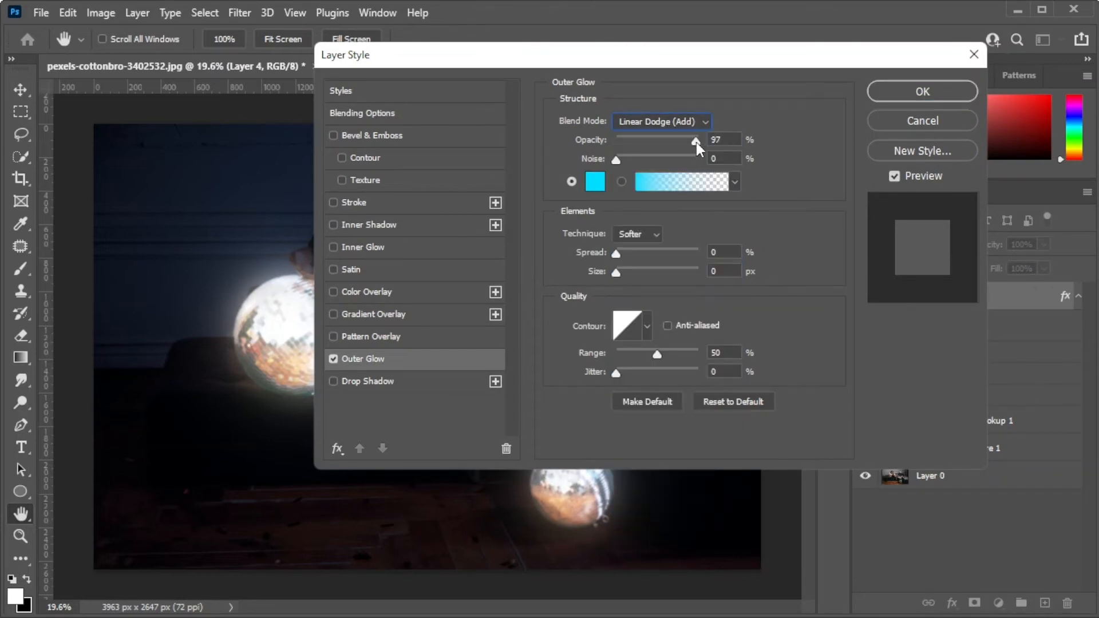
Set the Outer Glow colour to pure red (ff0000) and apply the layer style.
{"action": "left_click", "coordinate": [597, 185]}
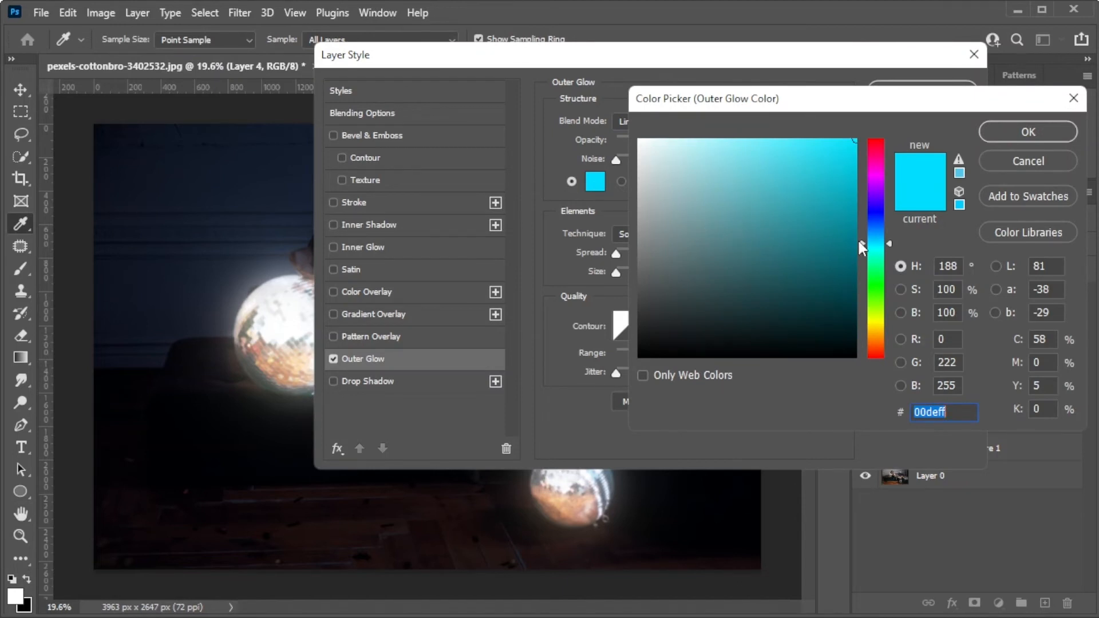
{"action": "left_click_drag", "start_coordinate": [875, 153], "coordinate": [886, 98]}
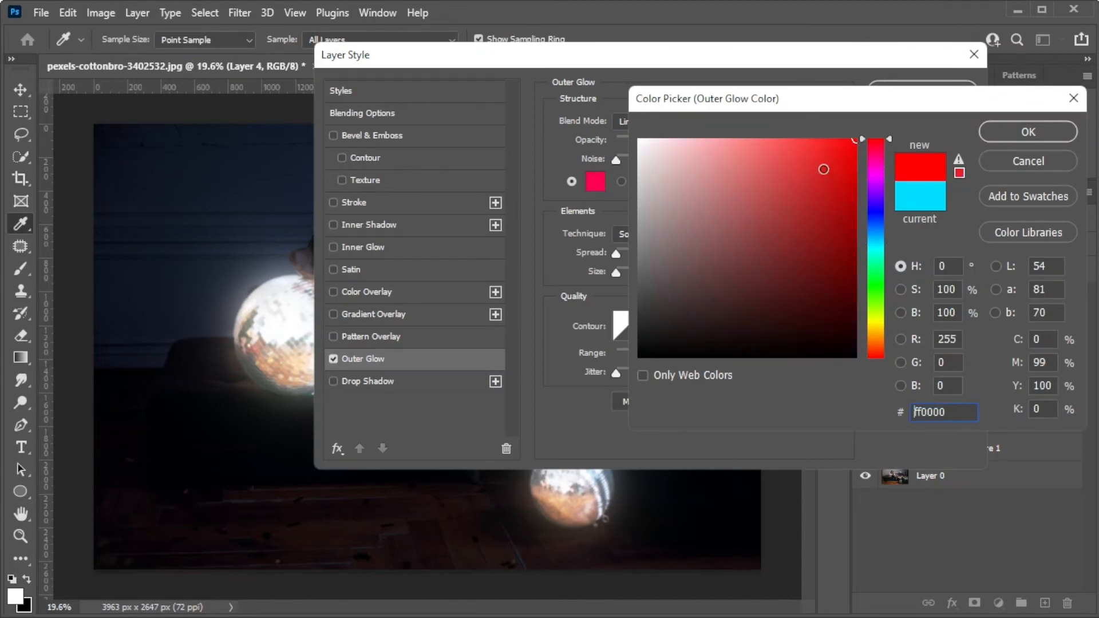
{"action": "left_click", "coordinate": [1042, 131]}
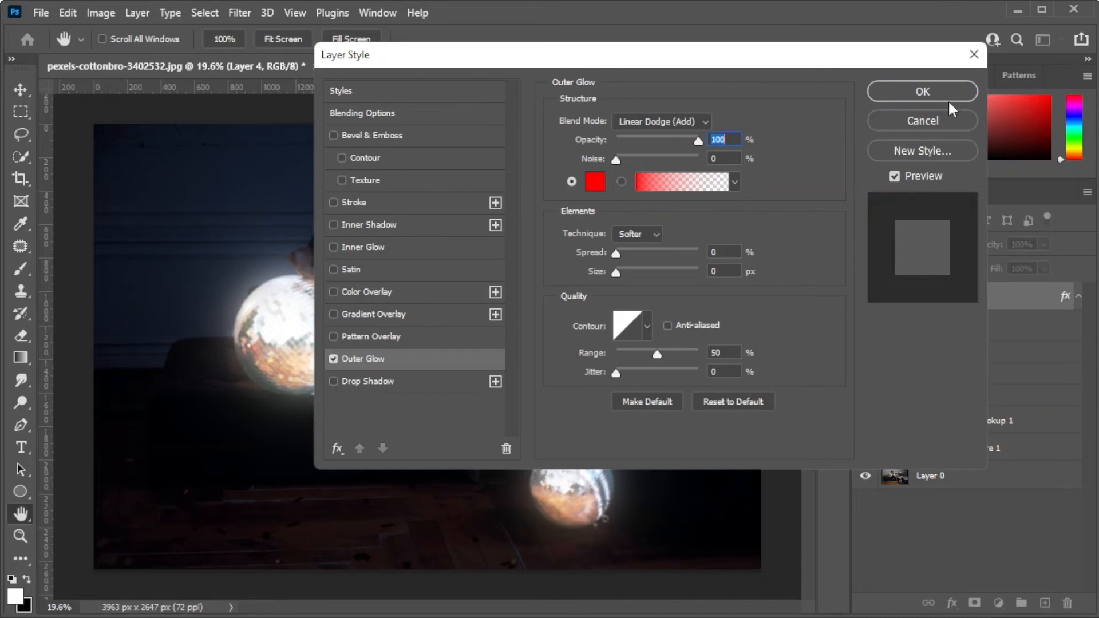
{"action": "left_click", "coordinate": [923, 92]}
Trace the dress's outline in white with a 10-pixel brush and draw its inner folds with a 4-pixel brush.
{"action": "key", "text": "b"}
{"action": "left_click", "coordinate": [111, 39]}
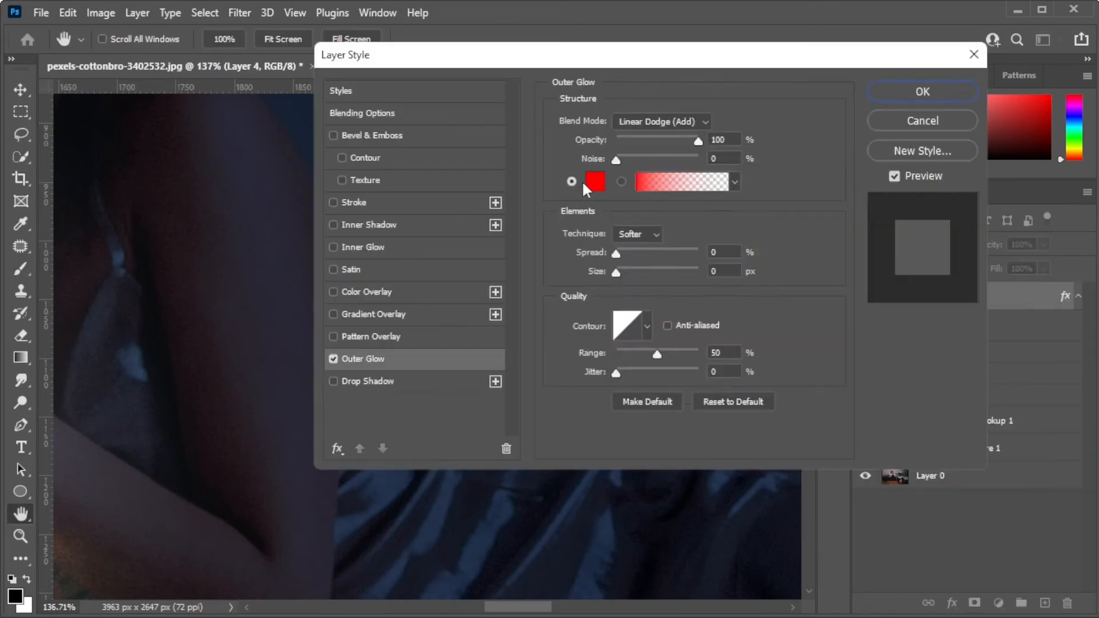
{"action": "left_click", "coordinate": [899, 87]}
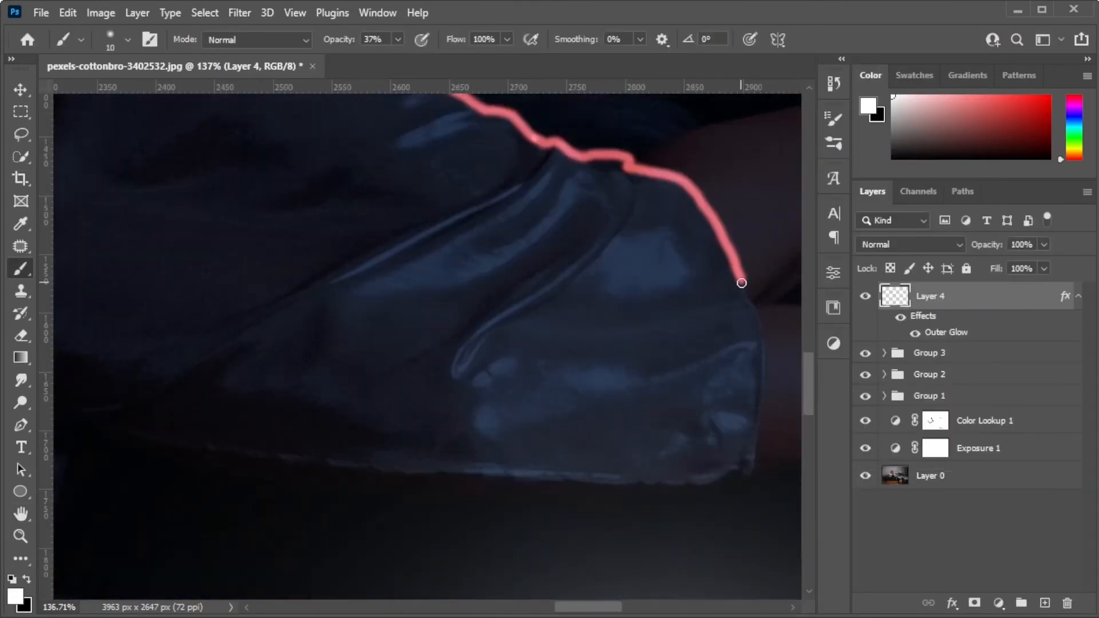
{"action": "left_click_drag", "start_coordinate": [741, 281], "coordinate": [114, 472]}
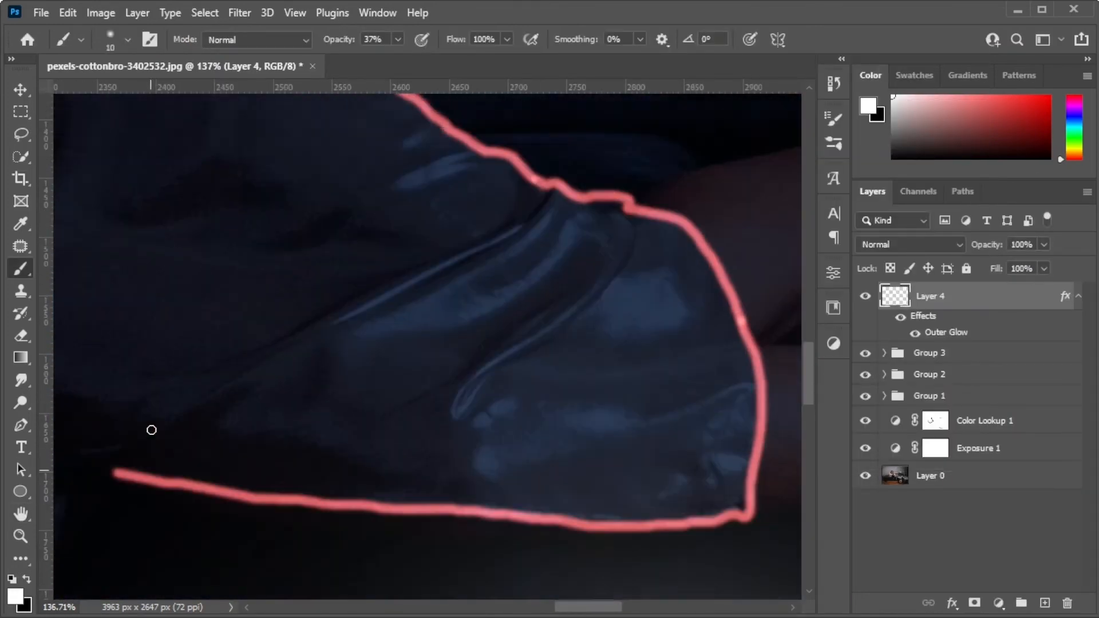
{"action": "mouse_move", "coordinate": [269, 236]}
{"action": "left_mouse_down"}
{"action": "mouse_move", "coordinate": [293, 419]}
{"action": "mouse_move", "coordinate": [403, 423]}
{"action": "left_mouse_up"}
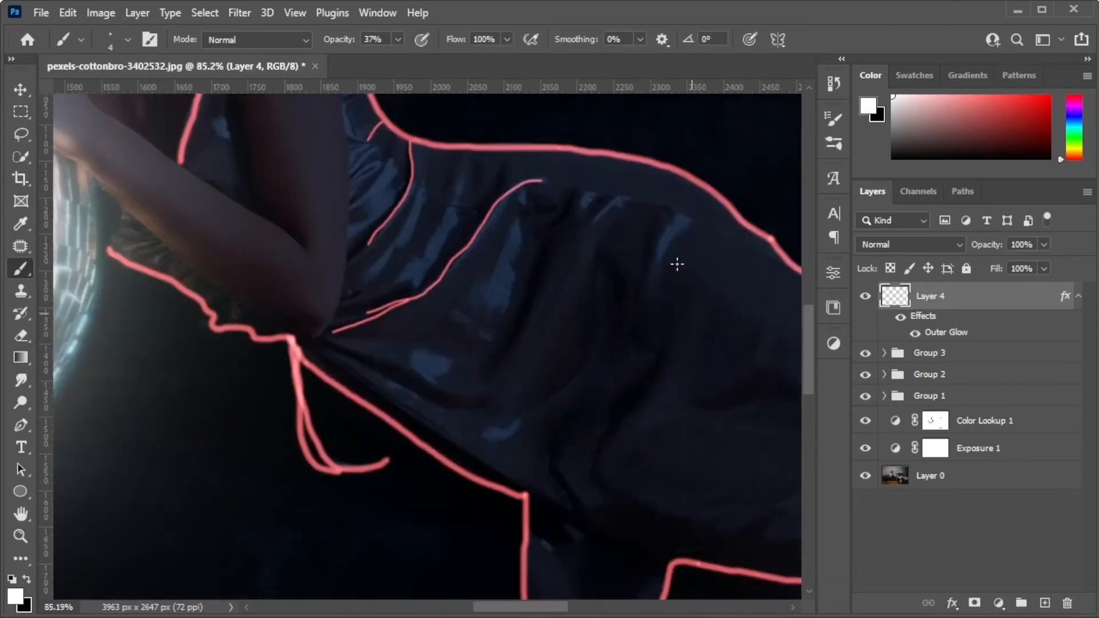
{"action": "left_click_drag", "start_coordinate": [688, 297], "coordinate": [617, 503]}
{"action": "left_click_drag", "start_coordinate": [573, 420], "coordinate": [590, 529]}
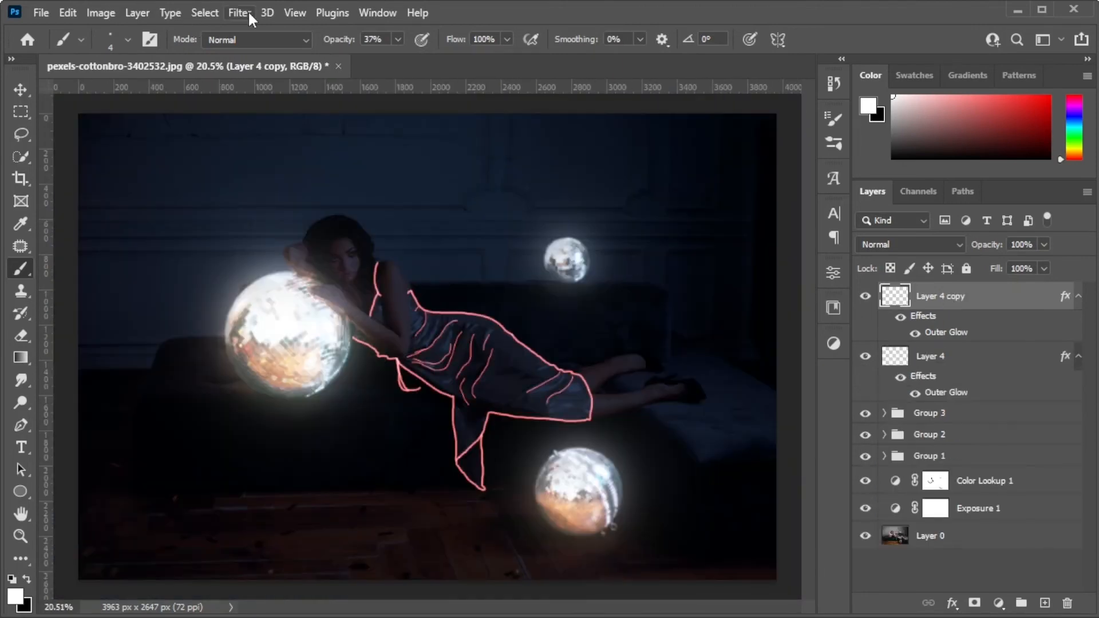
Duplicate the red-glowing line layer and apply a Gaussian Blur to the copy.
{"action": "left_click", "coordinate": [239, 12]}
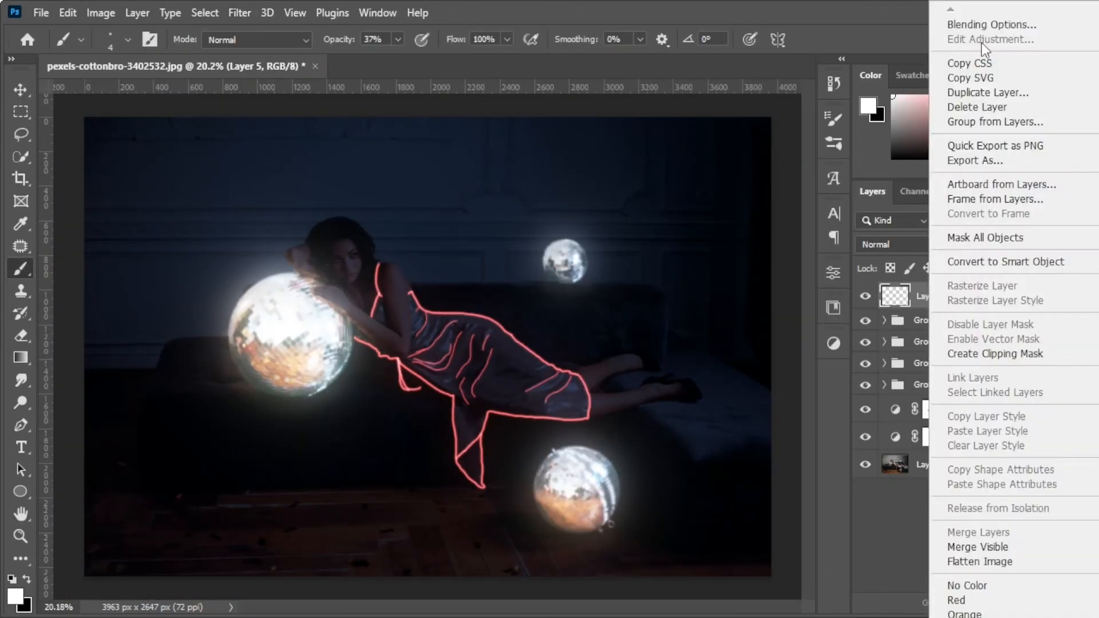
Give a new top layer a cyan Outer Glow and trace the wall's panel mouldings on it with a 10-pixel white brush.
{"action": "left_click", "coordinate": [969, 19]}
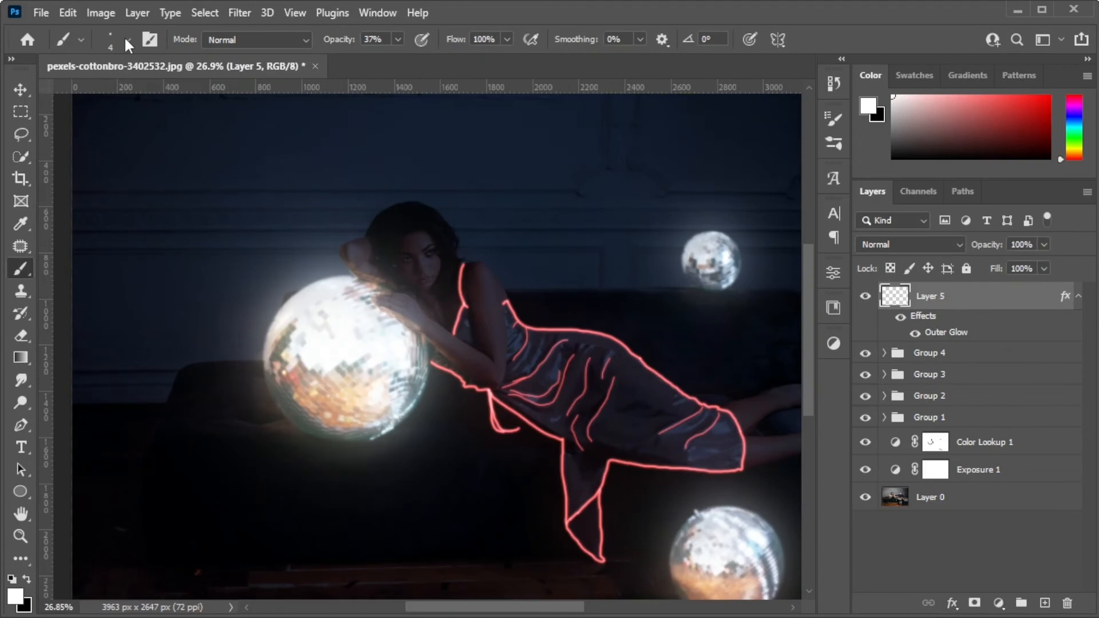
{"action": "left_click_drag", "start_coordinate": [72, 249], "coordinate": [340, 249]}
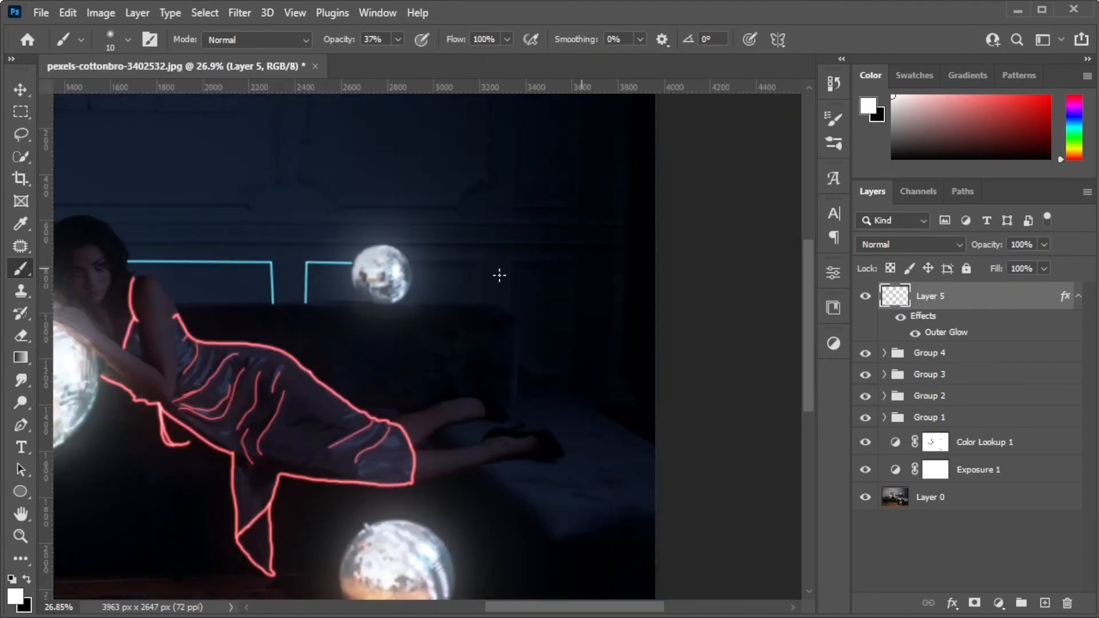
{"action": "left_click_drag", "start_coordinate": [410, 262], "coordinate": [513, 262]}
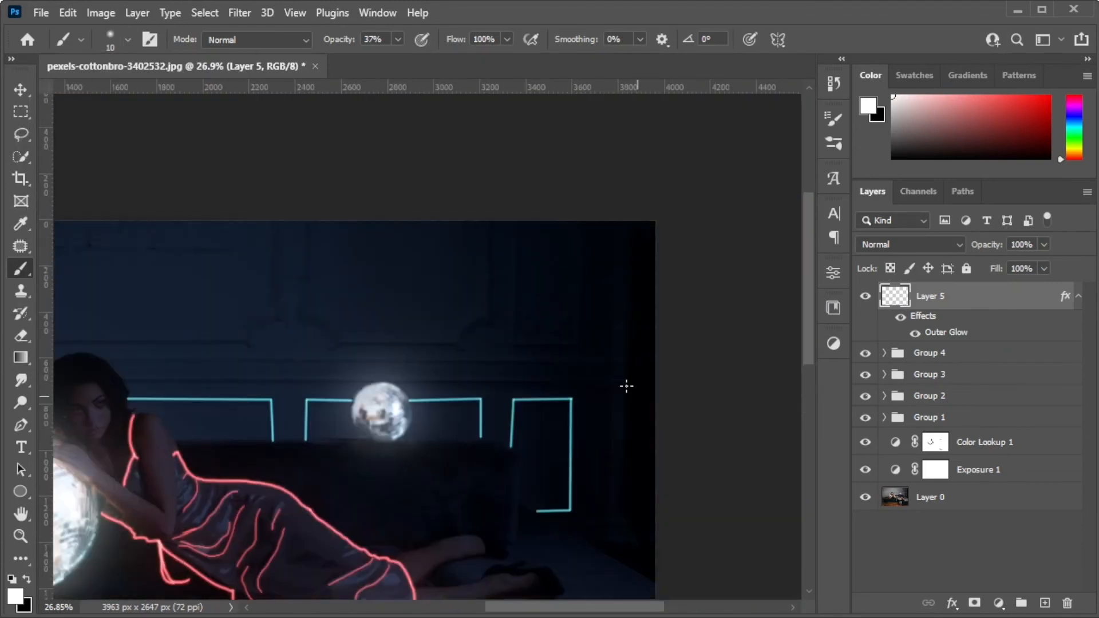
{"action": "left_click_drag", "start_coordinate": [119, 394], "coordinate": [613, 394]}
{"action": "left_click_drag", "start_coordinate": [518, 462], "coordinate": [225, 463]}
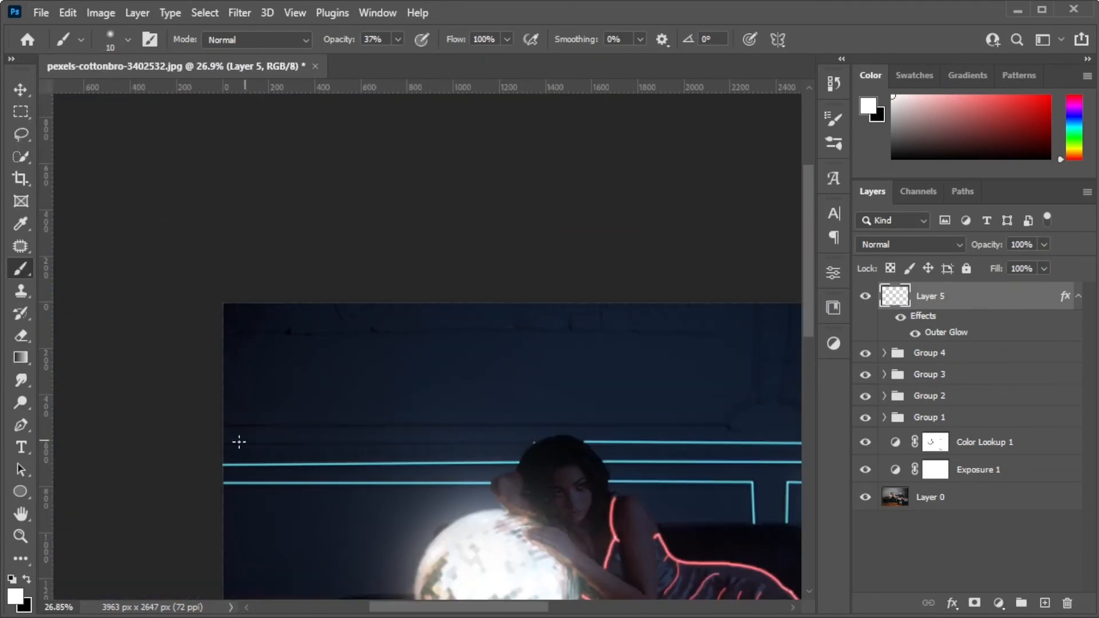
{"action": "mouse_move", "coordinate": [223, 425]}
{"action": "left_mouse_down"}
{"action": "mouse_move", "coordinate": [746, 292]}
{"action": "mouse_move", "coordinate": [756, 307]}
{"action": "left_mouse_up"}
{"action": "mouse_move", "coordinate": [487, 393]}
{"action": "left_mouse_down"}
{"action": "mouse_move", "coordinate": [630, 424]}
{"action": "mouse_move", "coordinate": [661, 394]}
{"action": "left_mouse_up"}
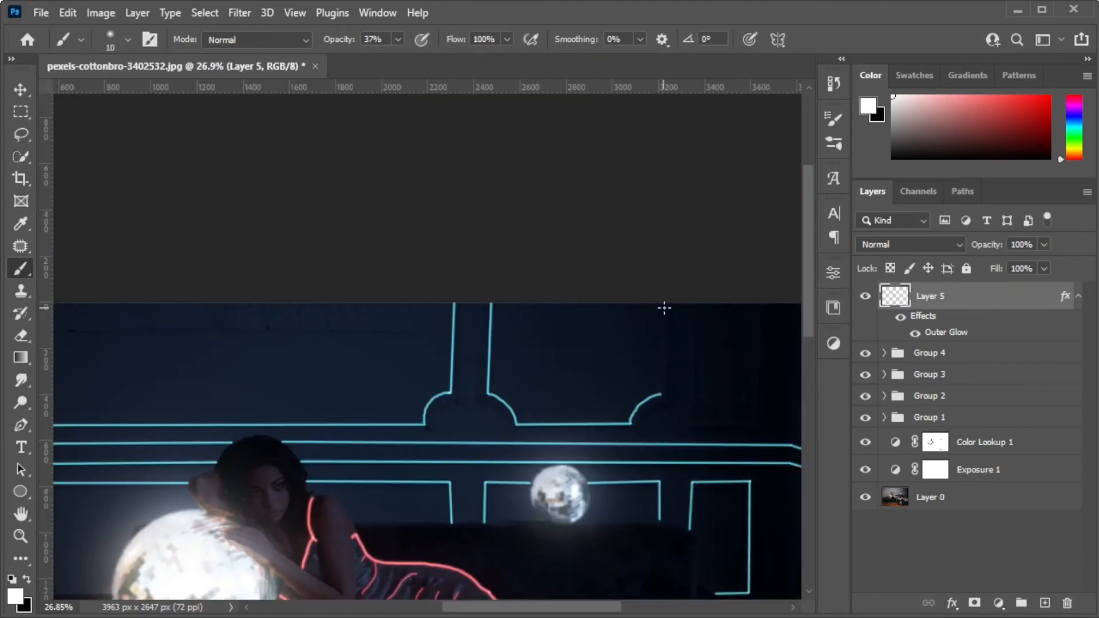
{"action": "left_click_drag", "start_coordinate": [661, 394], "coordinate": [663, 304]}
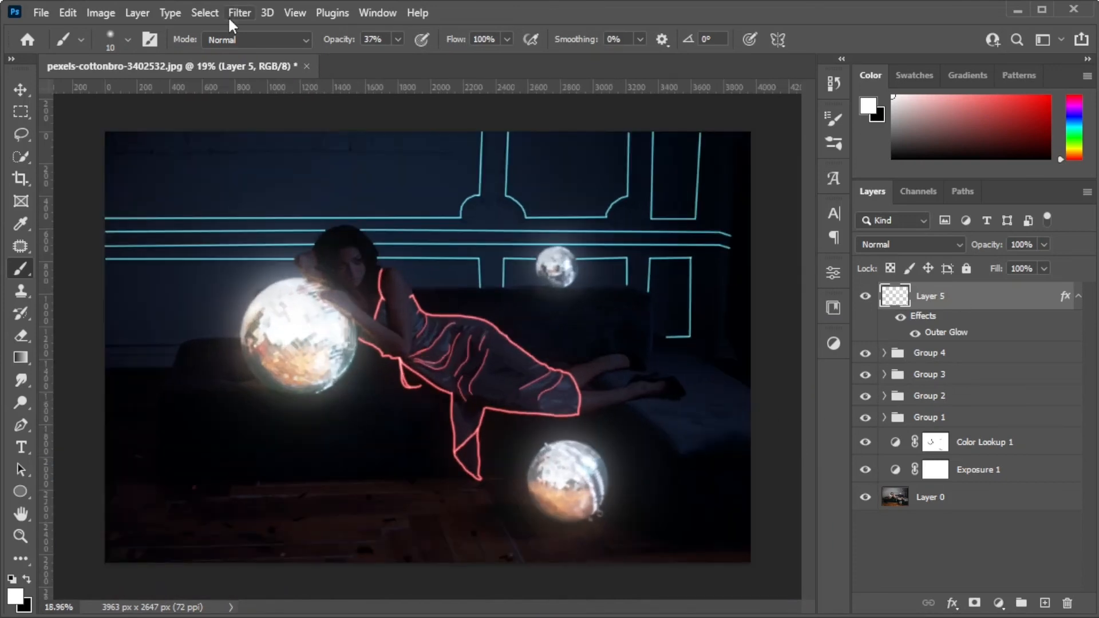
Duplicate the cyan wall-line layer twice and group the line layers, leaving no layer selected.
{"action": "key", "text": "ctrl+j"}
{"action": "key", "text": "ctrl+j"}
{"action": "key", "text": "ctrl+g"}
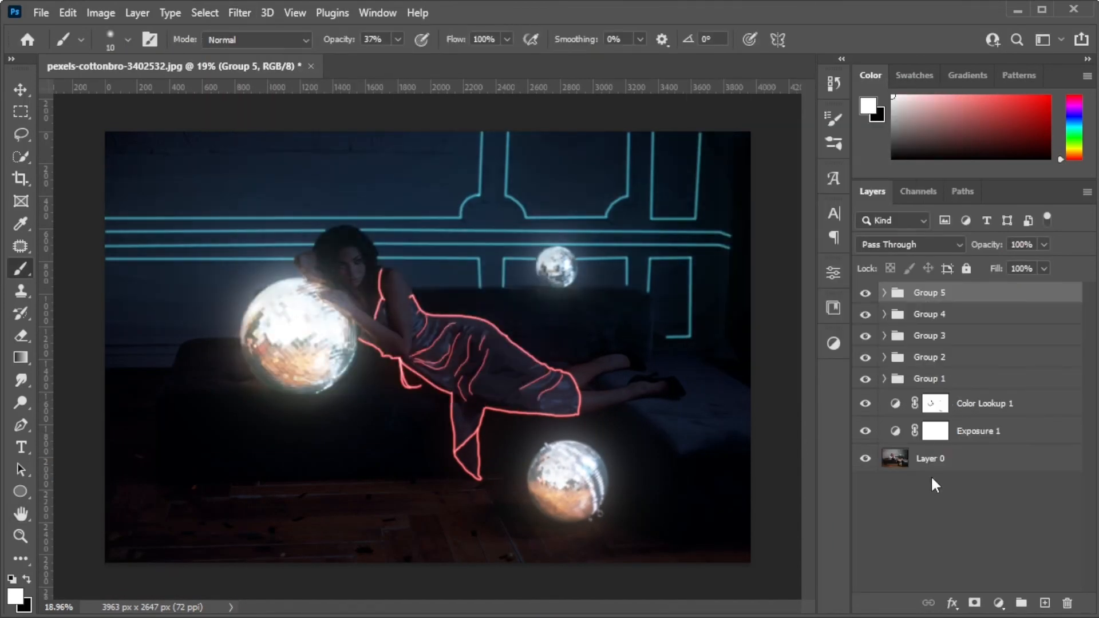
{"action": "left_click", "coordinate": [924, 523]}
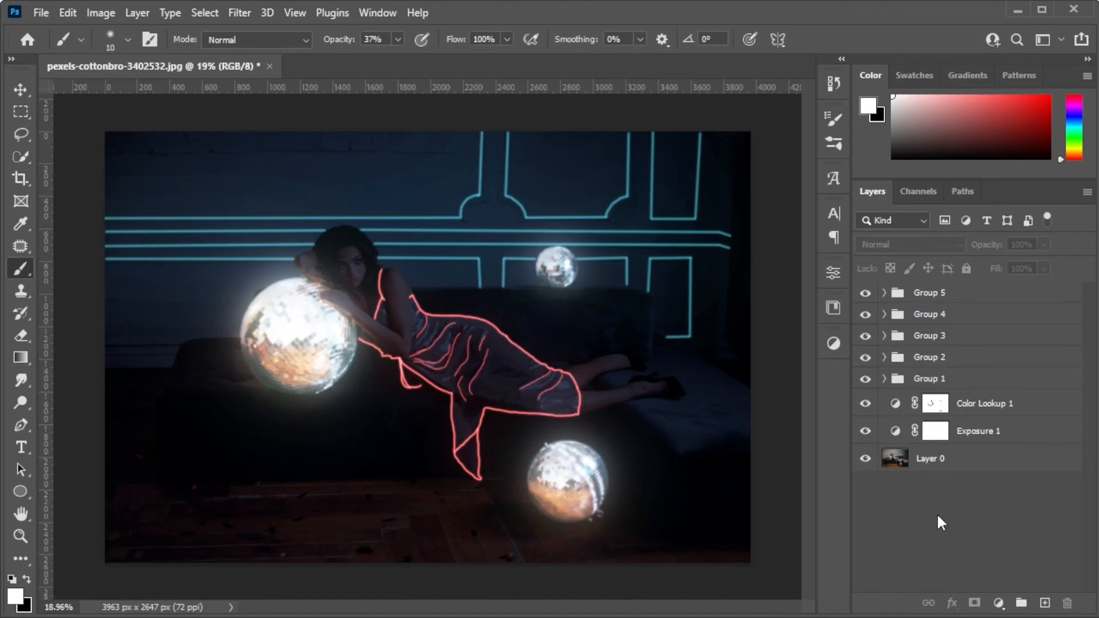
{"action": "scroll", "coordinate": [466, 355], "scroll_direction": "up", "scroll_amount": 3}
{"action": "scroll", "coordinate": [466, 323], "scroll_direction": "up", "scroll_amount": 5}
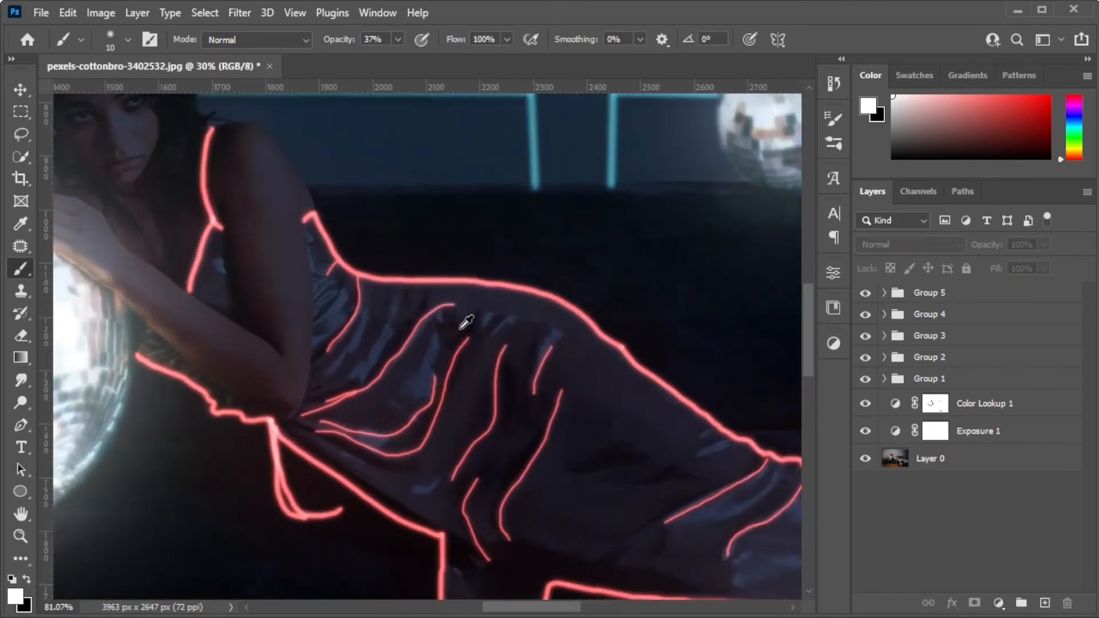